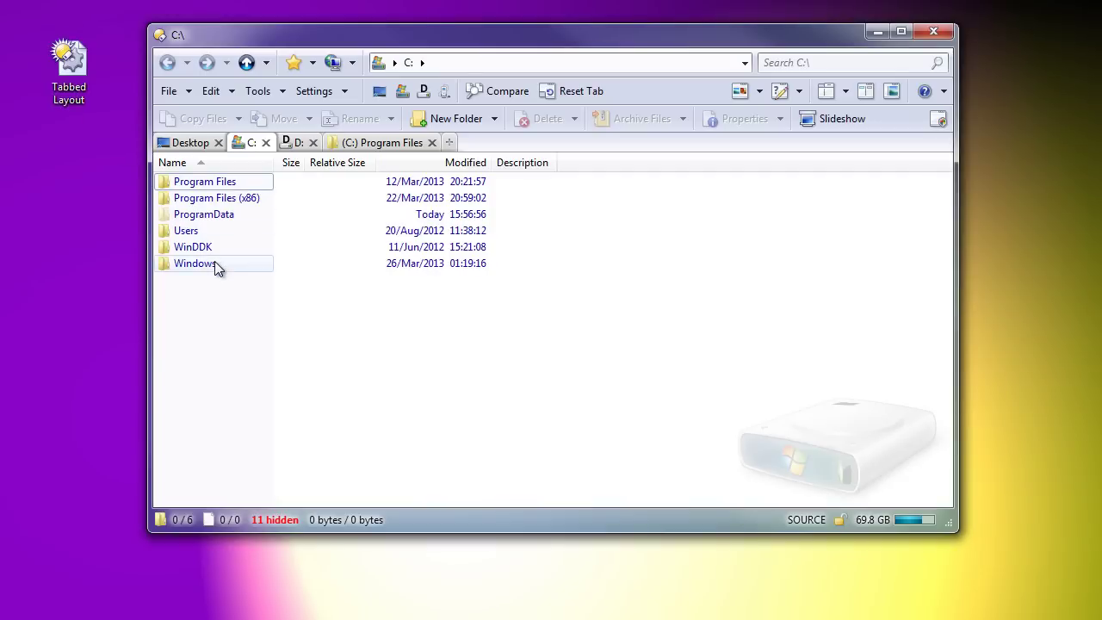
Browse to C:\Windows\AppPatch\en-US in the C: tab and open the Audio folder in the D: tab.
double_click(214, 263)
double_click(206, 247)
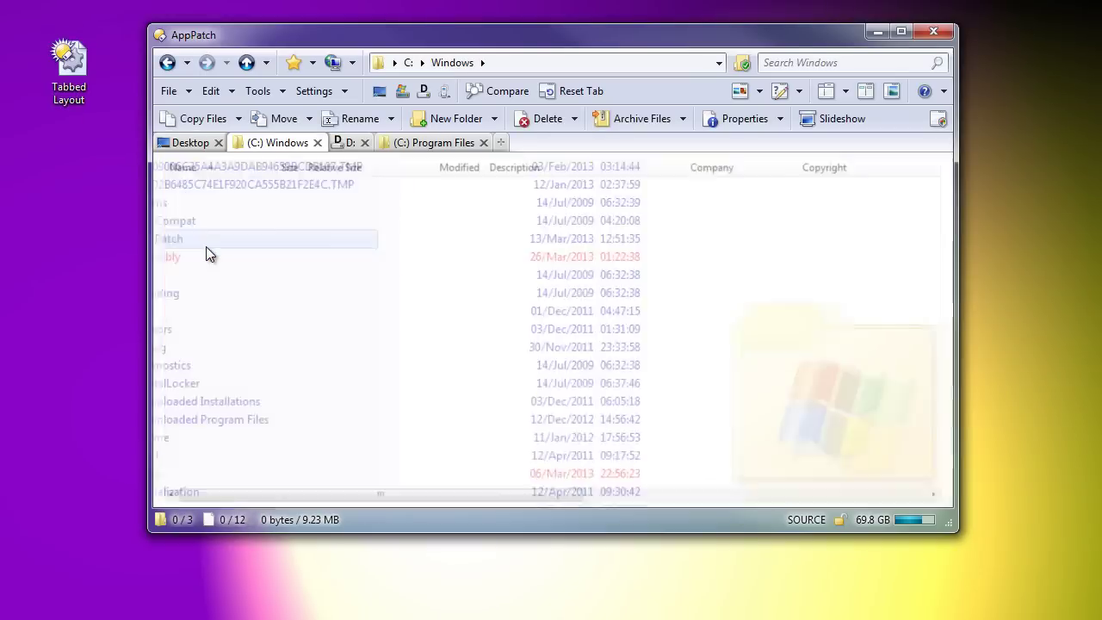
click(194, 217)
double_click(195, 217)
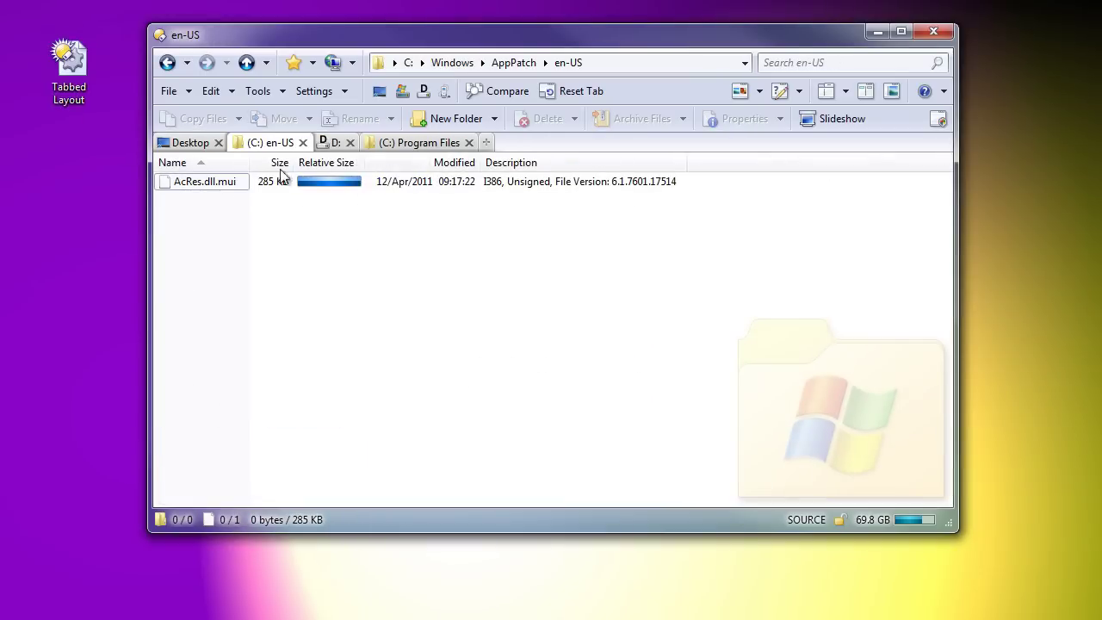
click(340, 142)
double_click(211, 183)
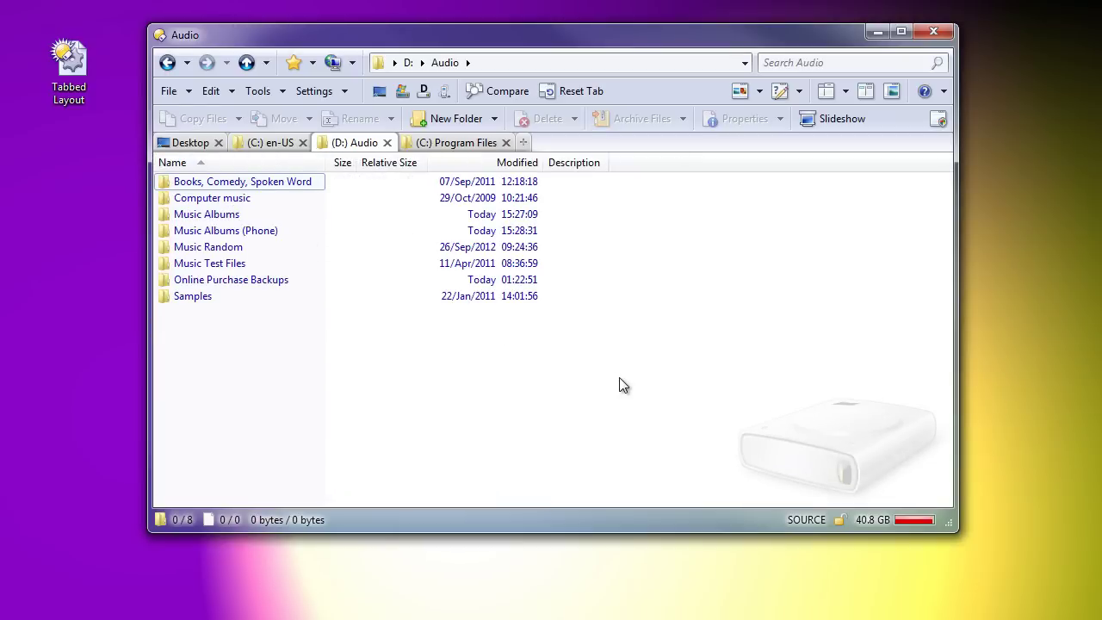
Reset the D: tab and the C: tab to their initial folders.
click(572, 97)
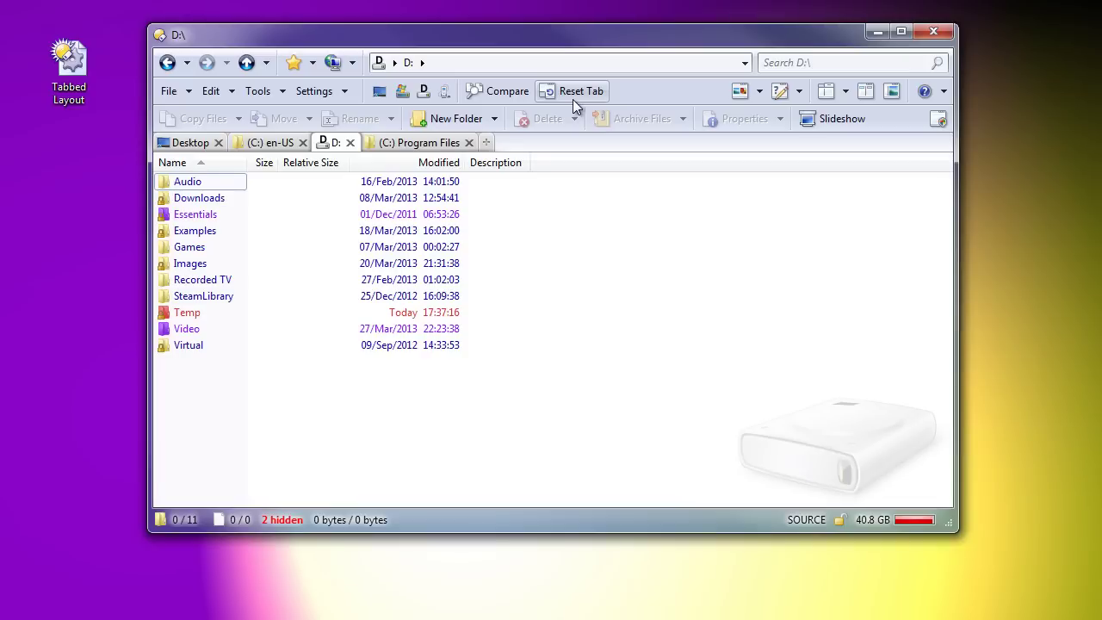
click(280, 146)
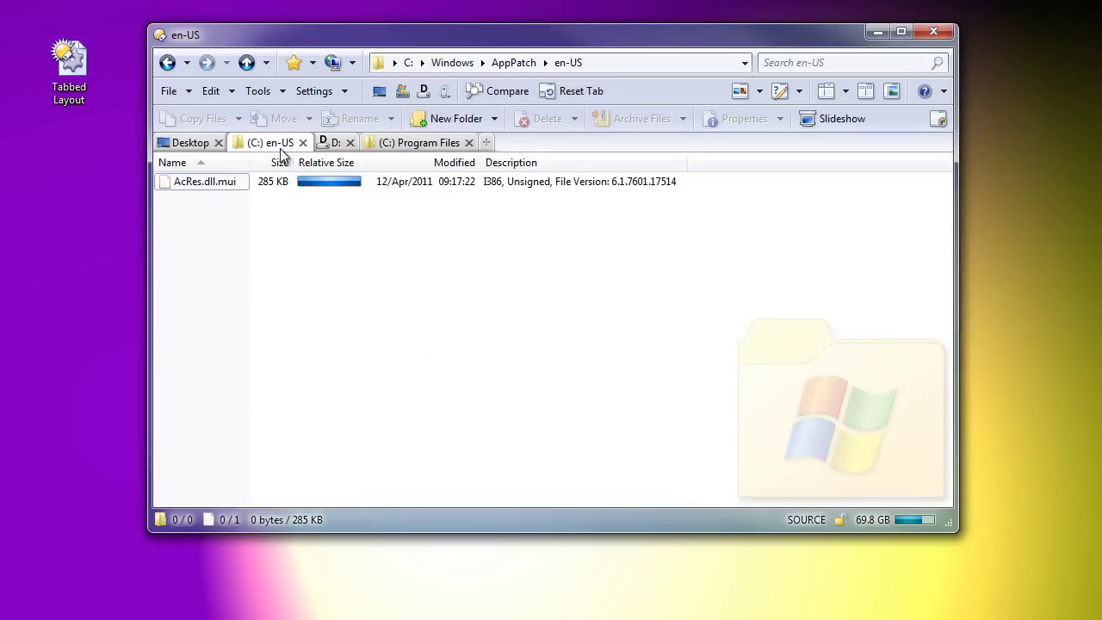
click(543, 95)
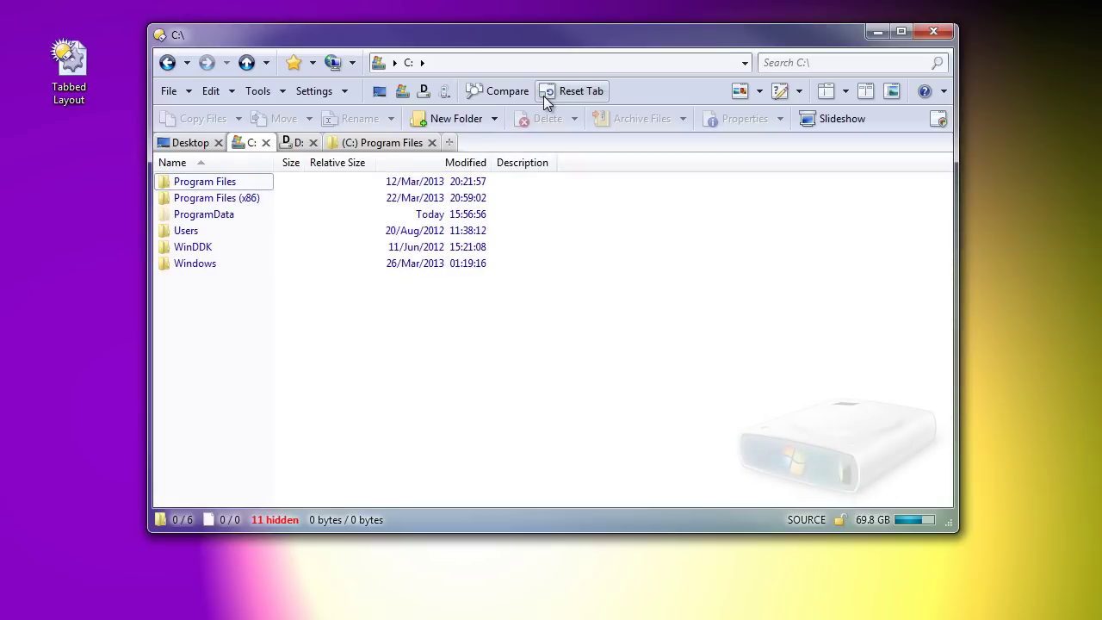
Open the Reset Tab button's definition in the Command Editor and inspect its function.
ctrl+shift+click(543, 95)
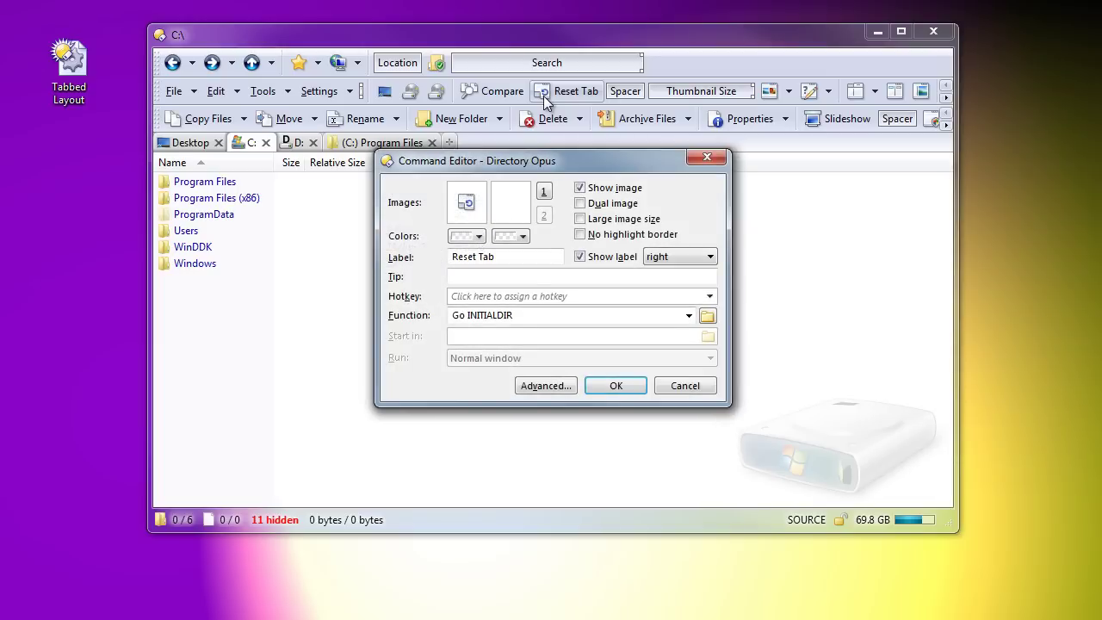
click(547, 316)
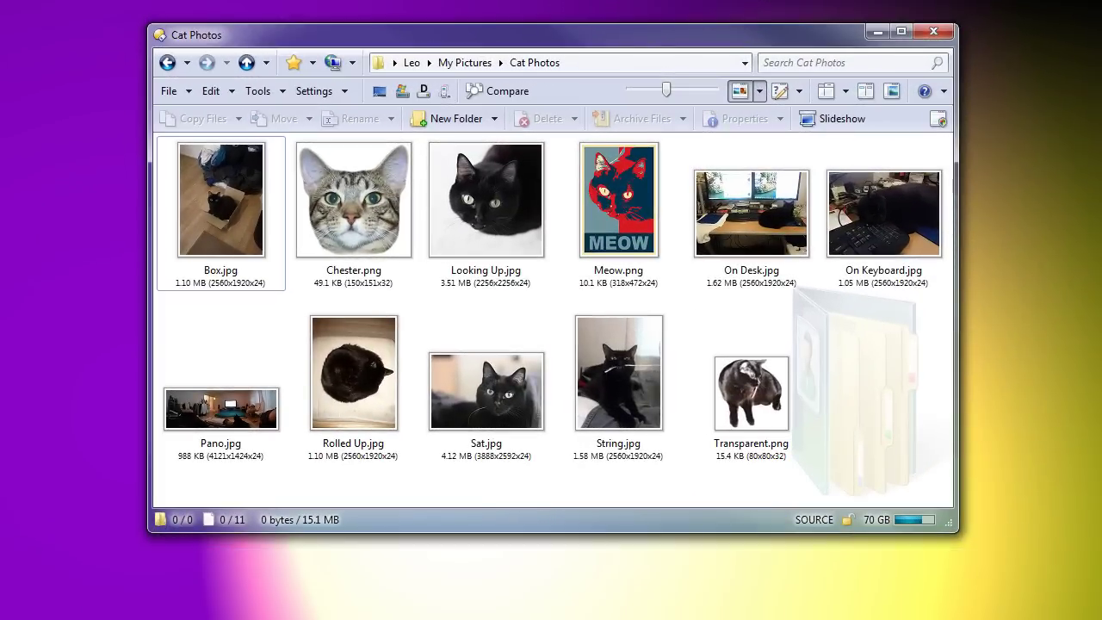
Find the photo matching "look" in Cat Photos and move the selection among the neighbouring pictures, returning to Looking Up.jpg.
text(look)
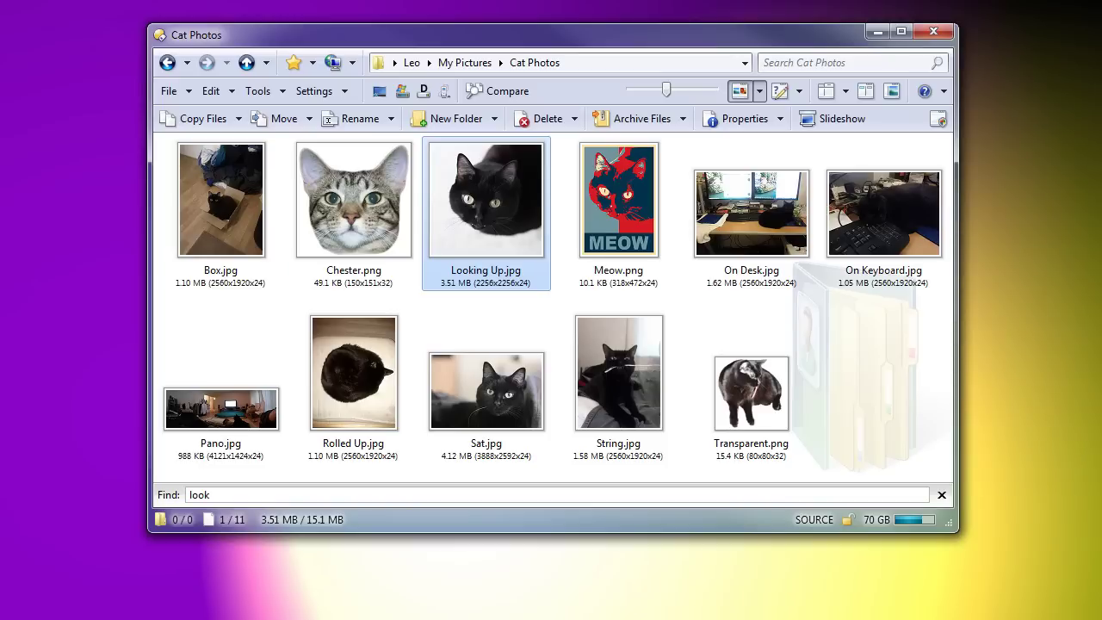
key(Left)
key(Right)
key(Right)
key(Right)
key(Left)
key(Left)
key(Left)
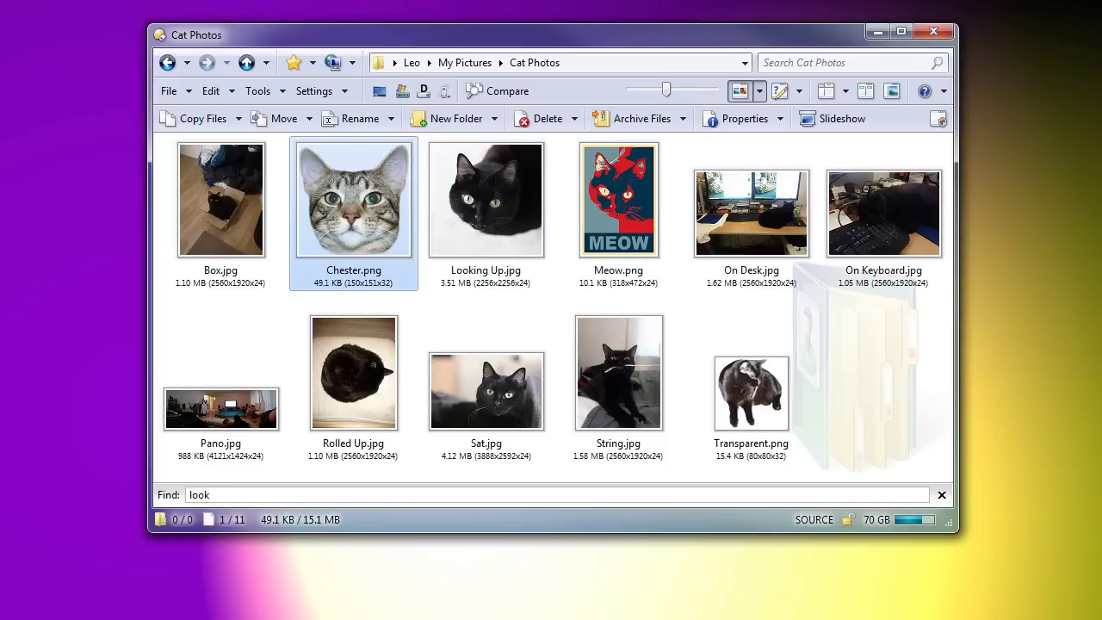
key(Right)
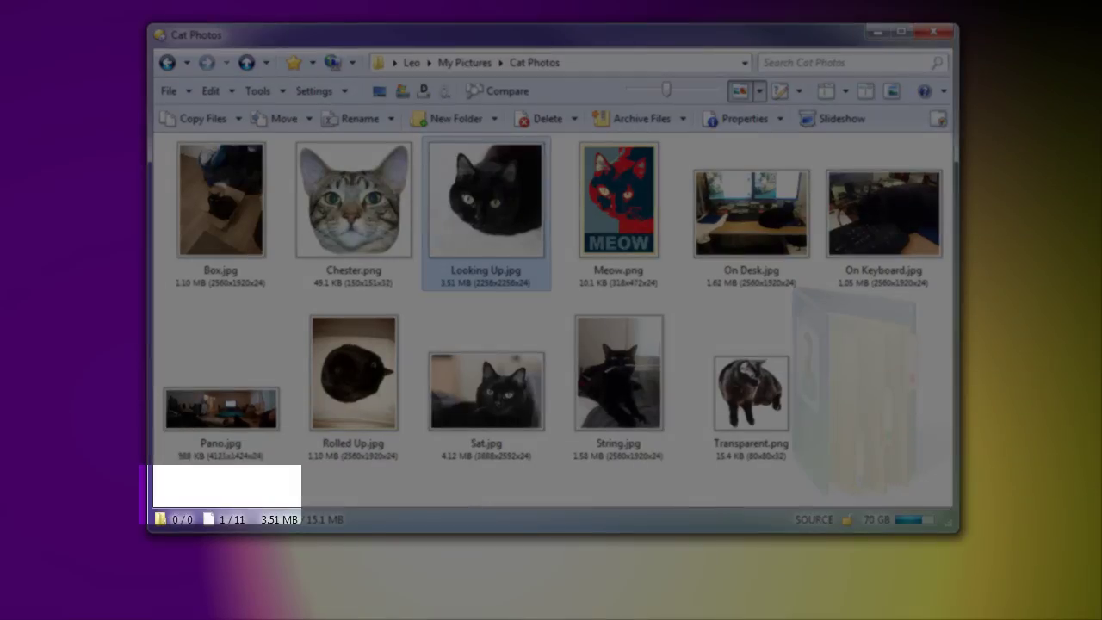
Enter the command ">close" for the selected photo's window, inserting the missing letter "l".
text(>cose)
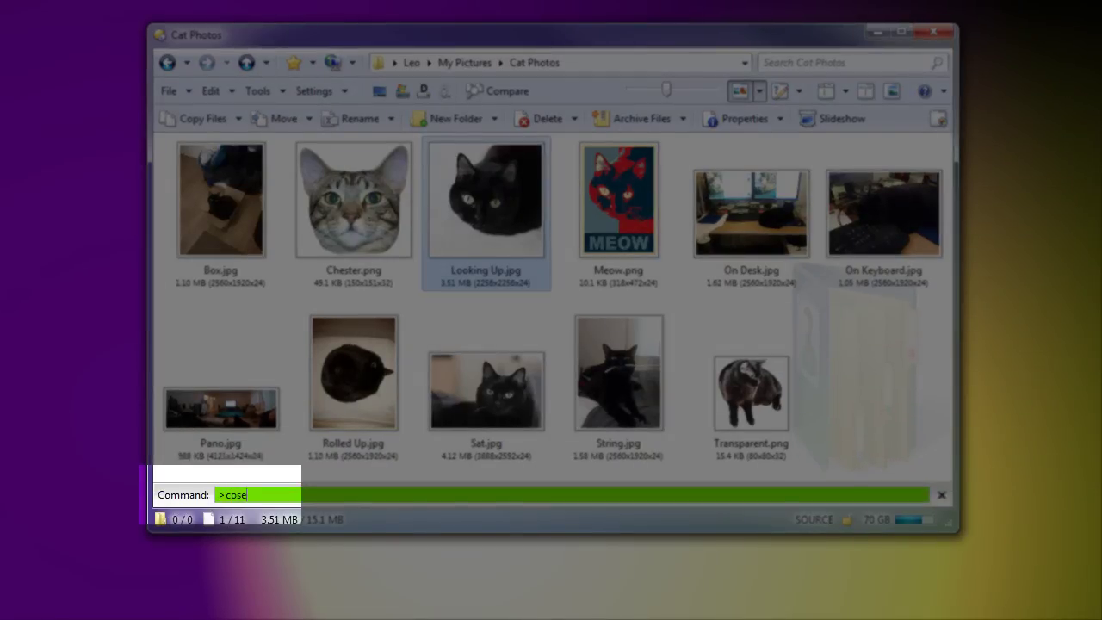
click(228, 494)
text(l)
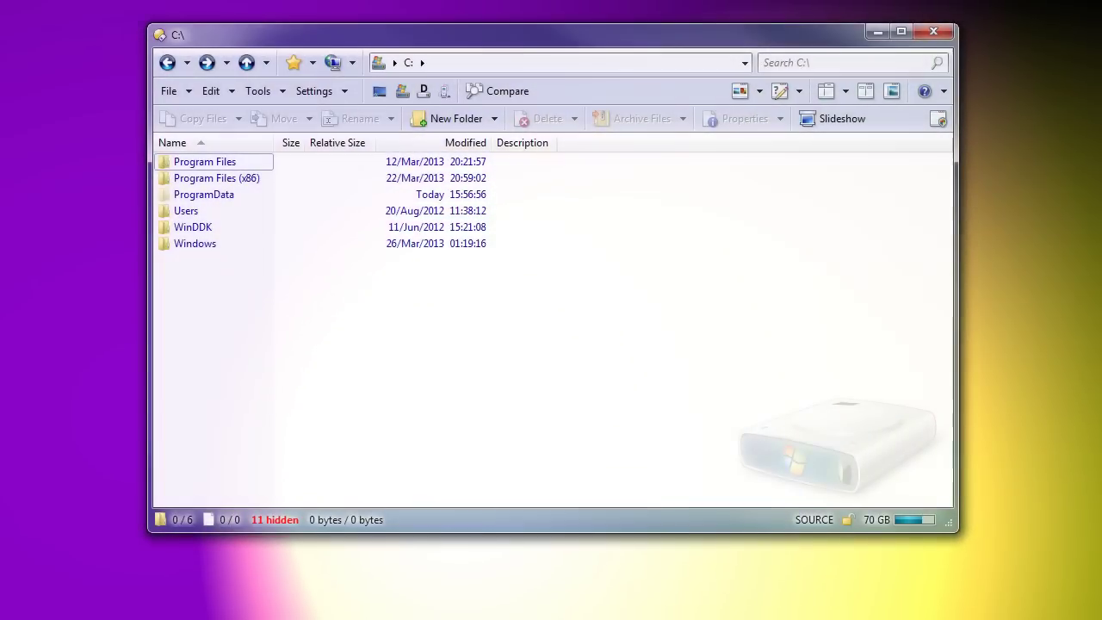
Try entering the path D:\ in the location field and D:\Essentials in the Go field.
text(D:\)
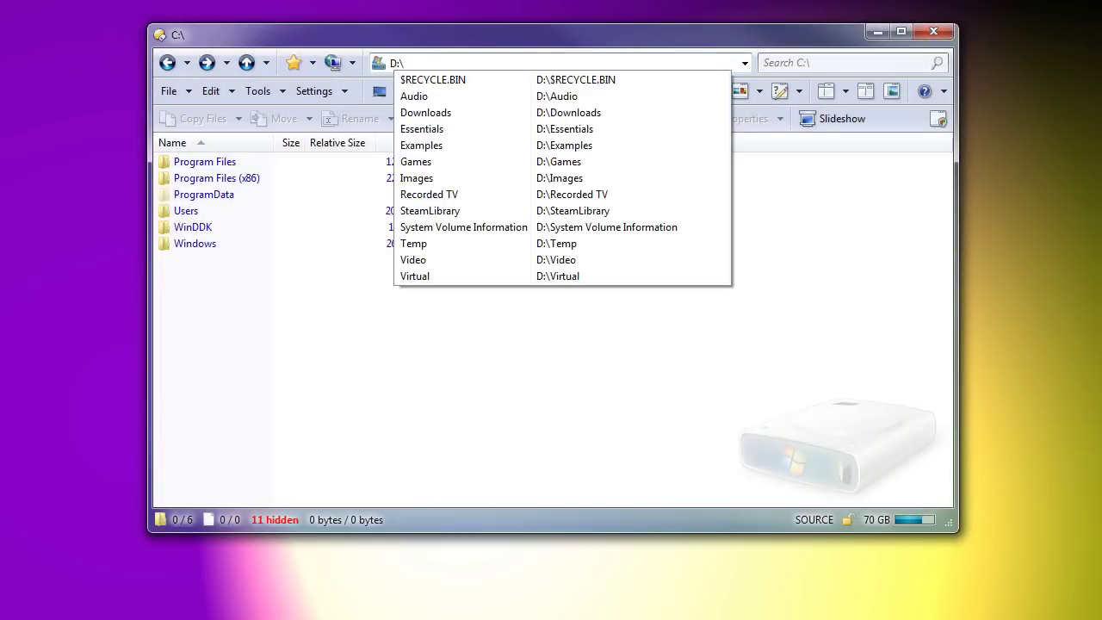
key(Escape)
text(D:\)
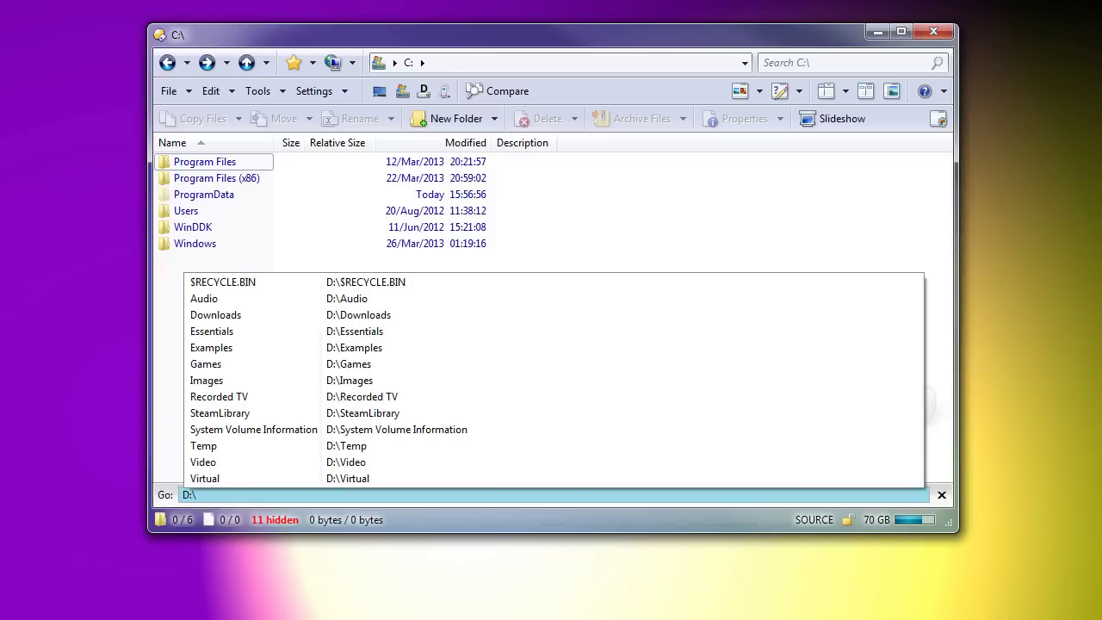
text(Essentials)
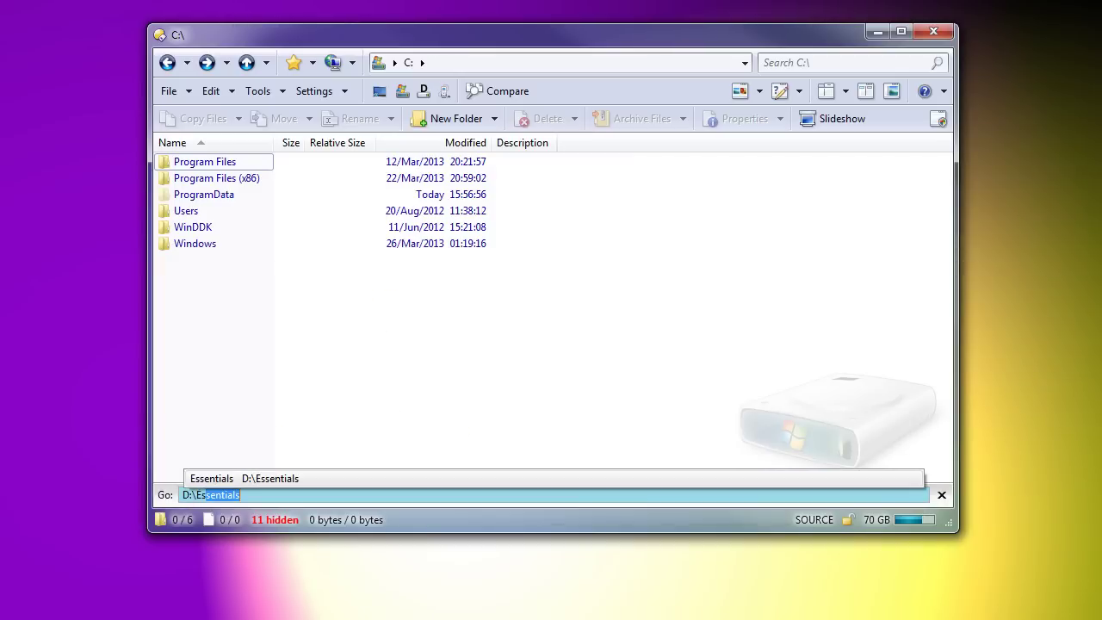
key(Escape)
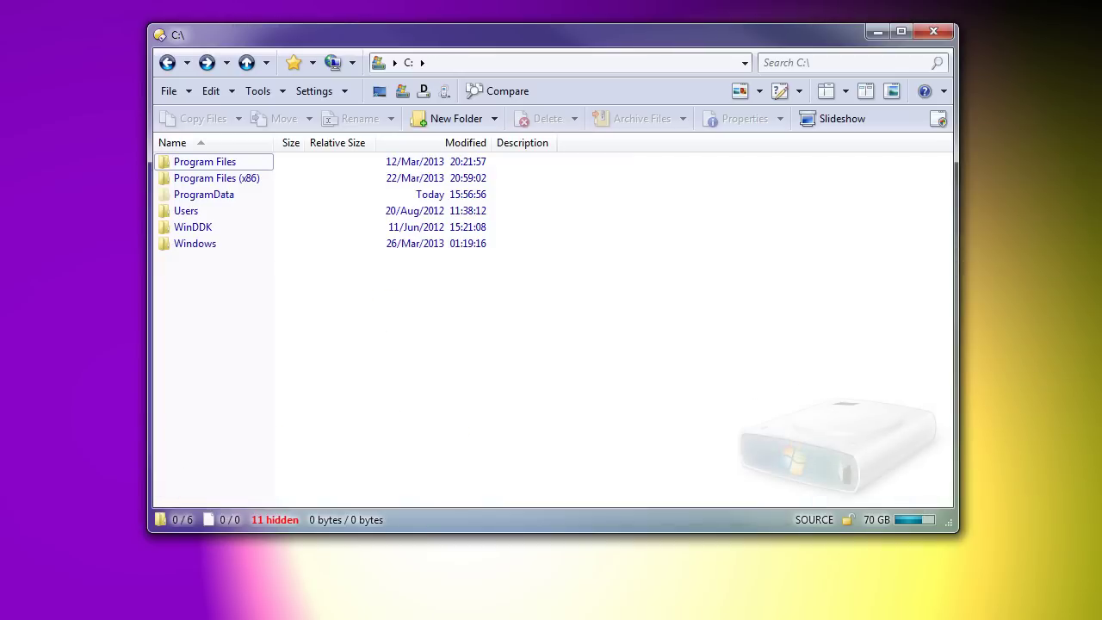
Look up the folder aliases starting with "/a" and begin a network path with "\\".
text(/)
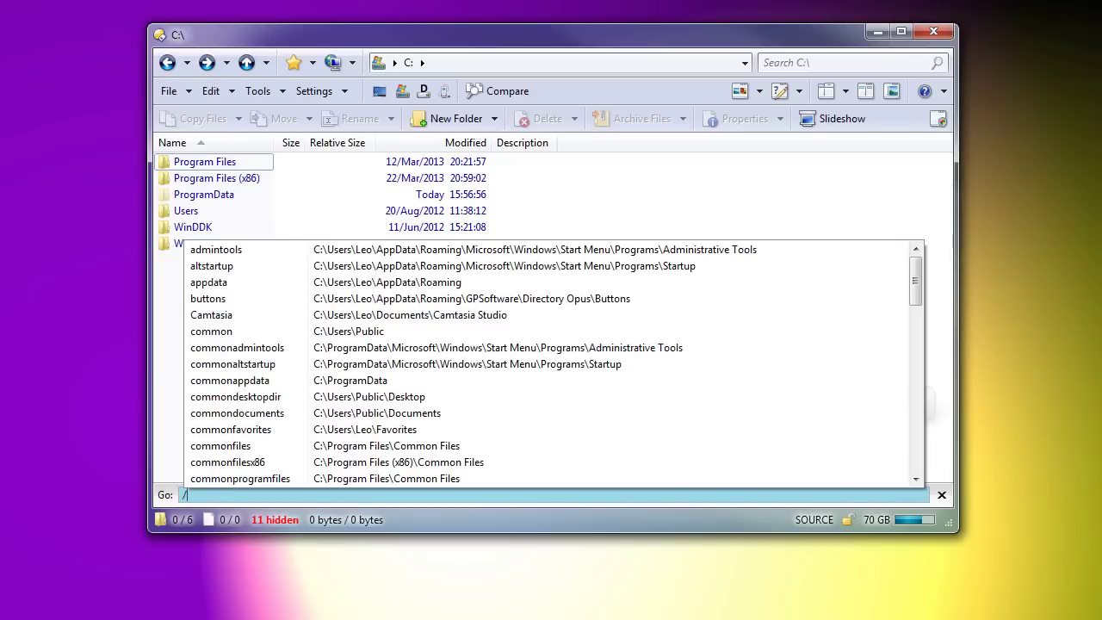
text(a)
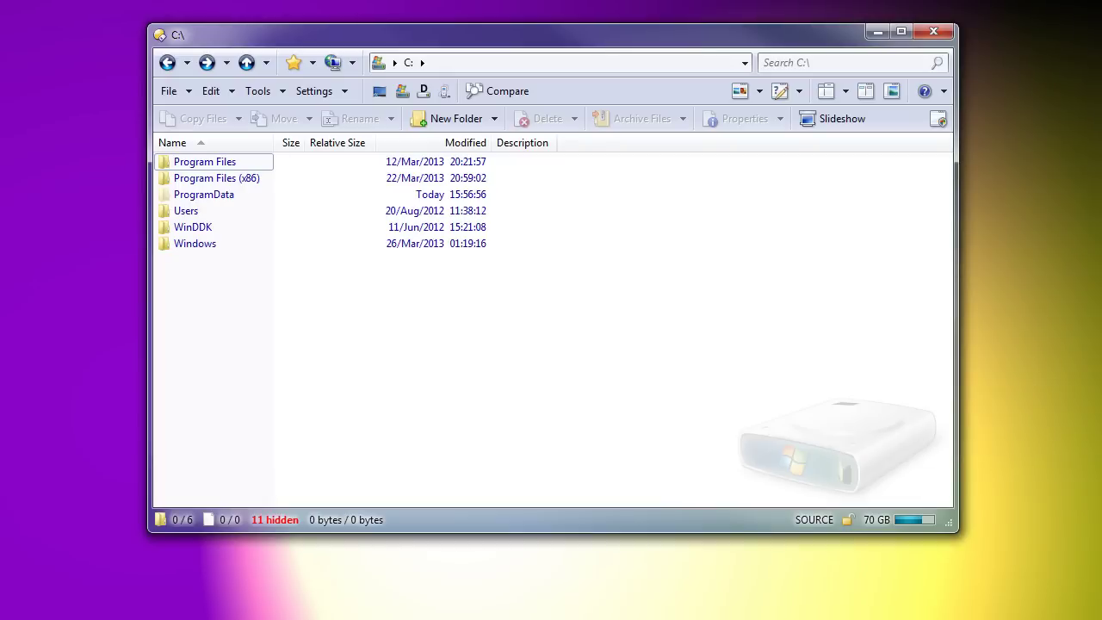
text(\\)
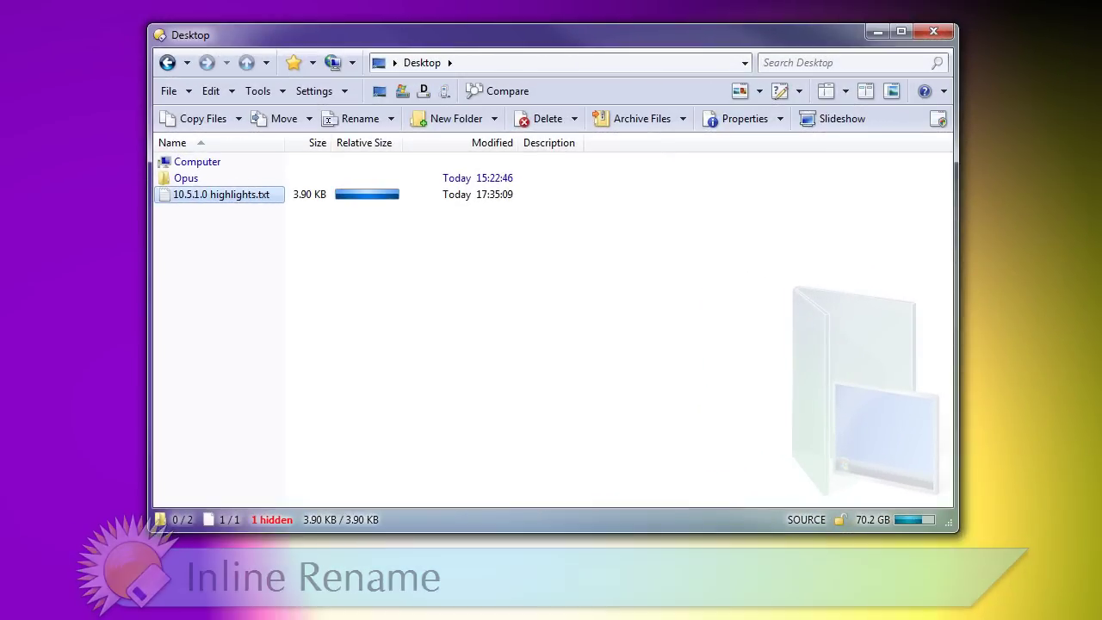
Start an inline rename of 10.5.1.0 highlights.txt and place the text cursor at the start and end of its name.
key(F2)
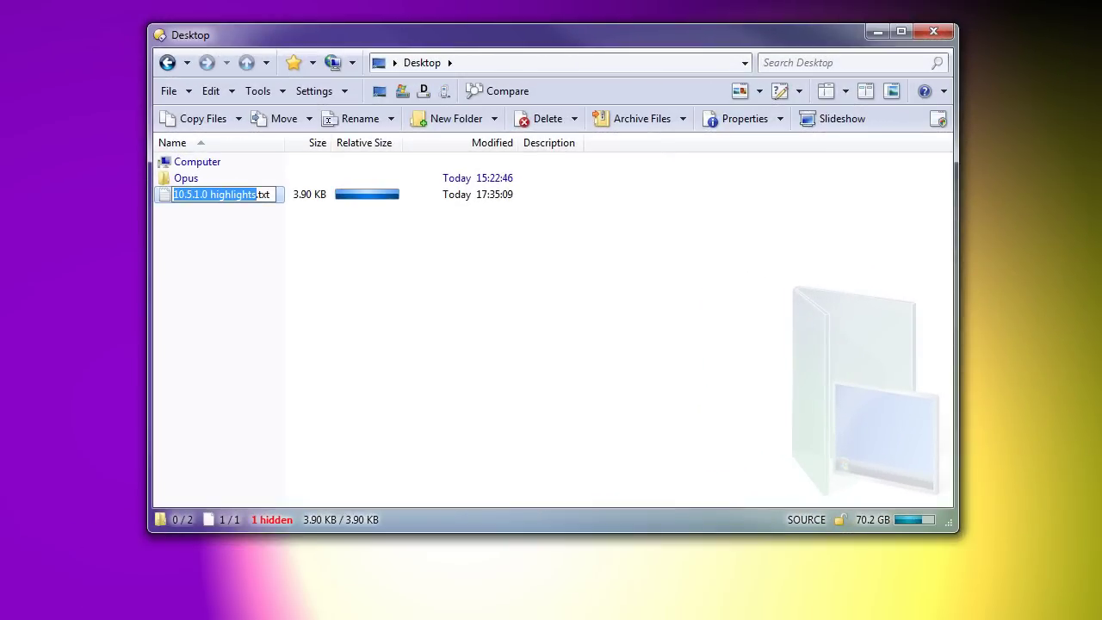
click(174, 195)
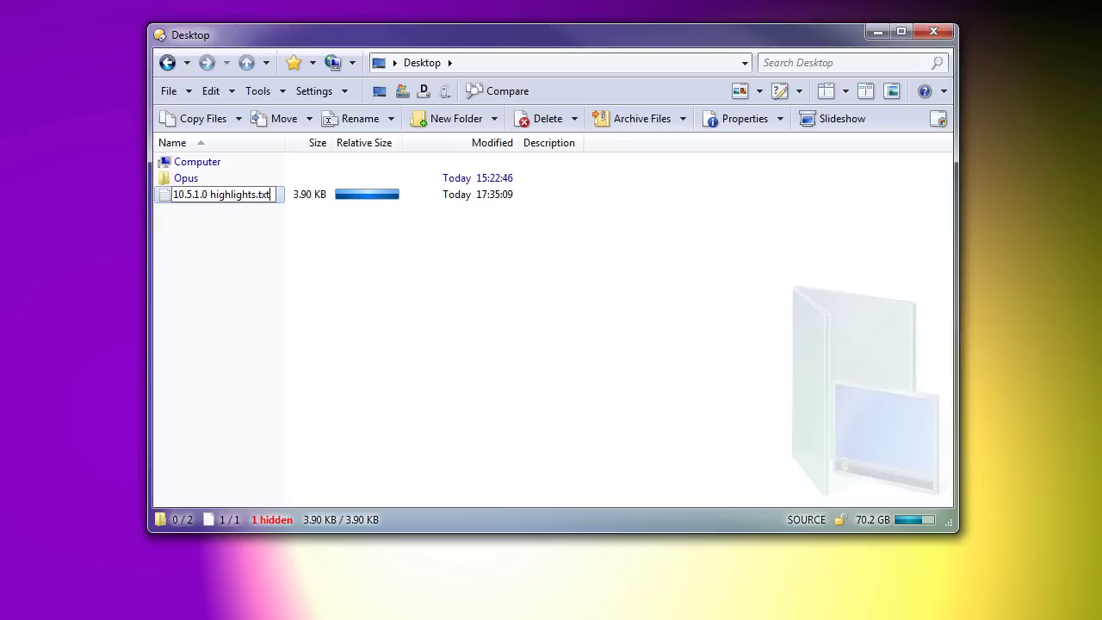
click(271, 195)
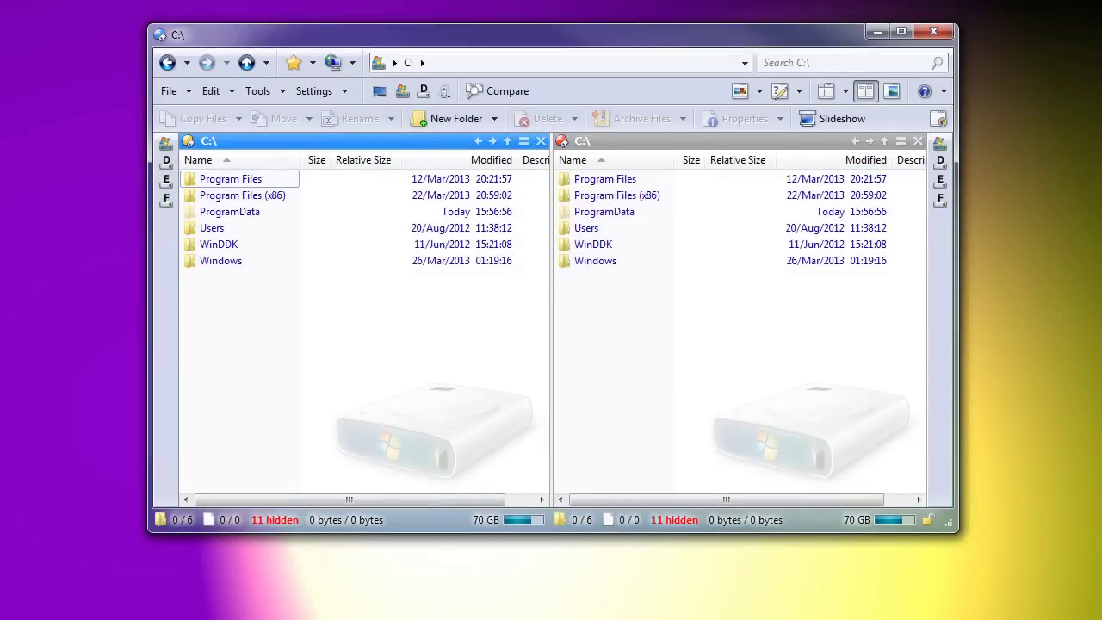
Show drives D: and E: in turn in the second file pane, and drives D: and F: in the first pane.
click(940, 161)
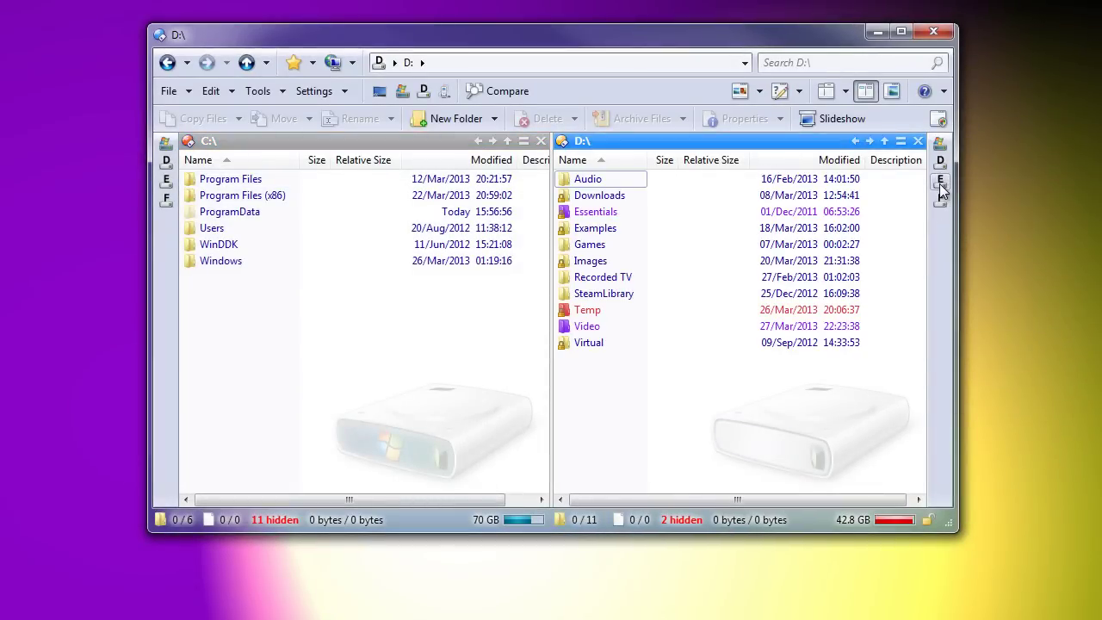
click(940, 181)
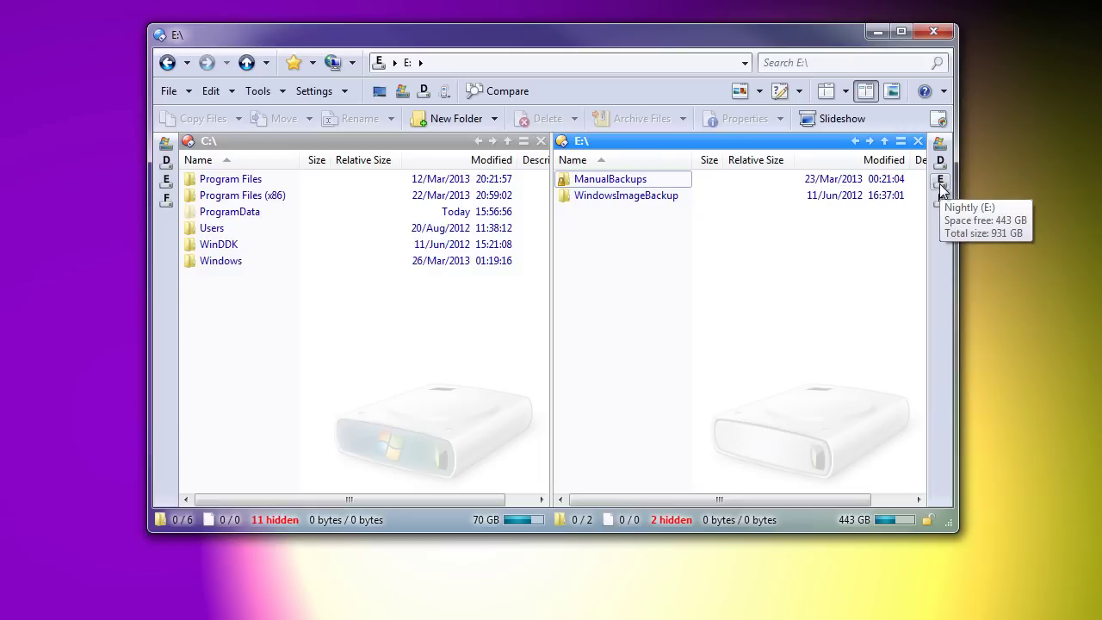
click(167, 163)
click(167, 200)
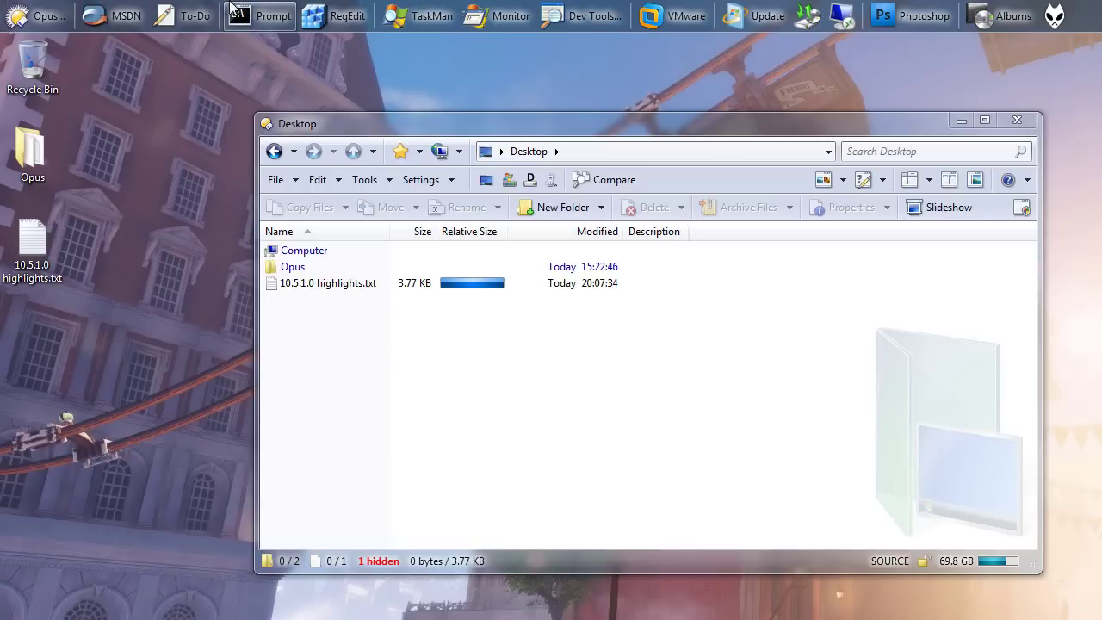
Set the desktop toolbar's appearance to Transparent.
right_click(259, 11)
mouse_move(345, 105)
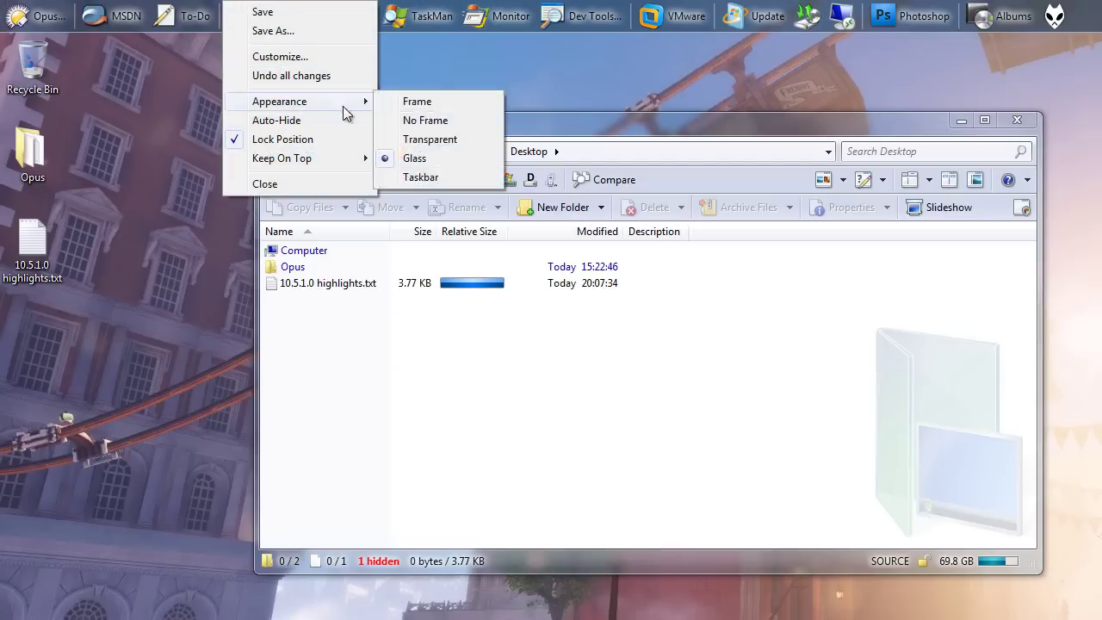
click(410, 139)
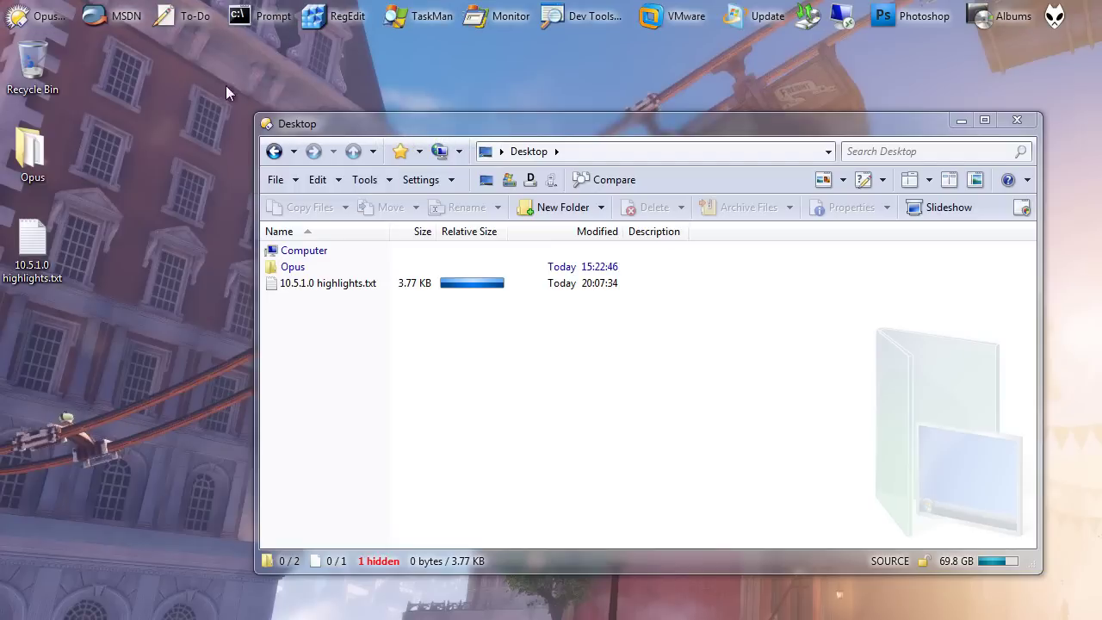
Set the desktop toolbar's appearance to Taskbar.
right_click(218, 6)
mouse_move(303, 101)
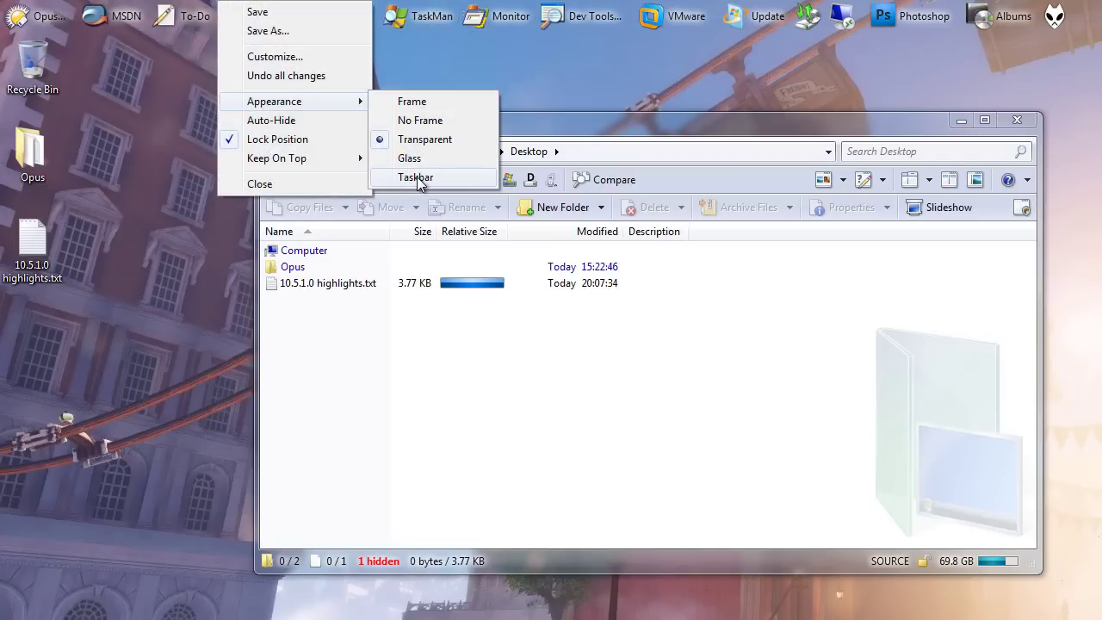
click(417, 178)
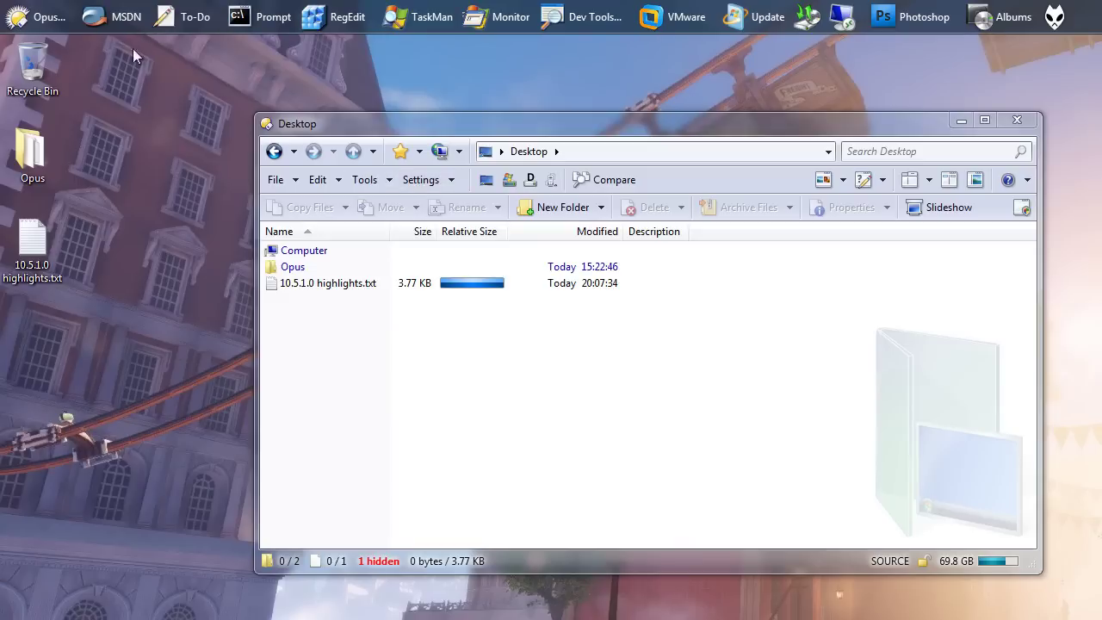
Turn on Auto-Hide for the desktop toolbar and reveal the hidden toolbar at the screen edge.
right_click(222, 7)
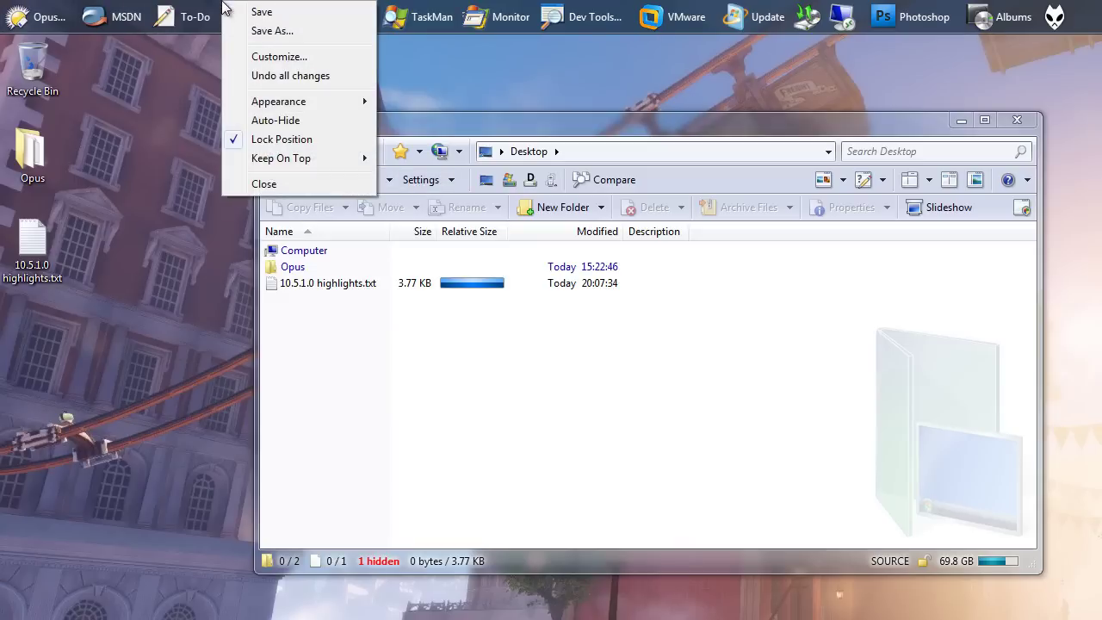
click(291, 121)
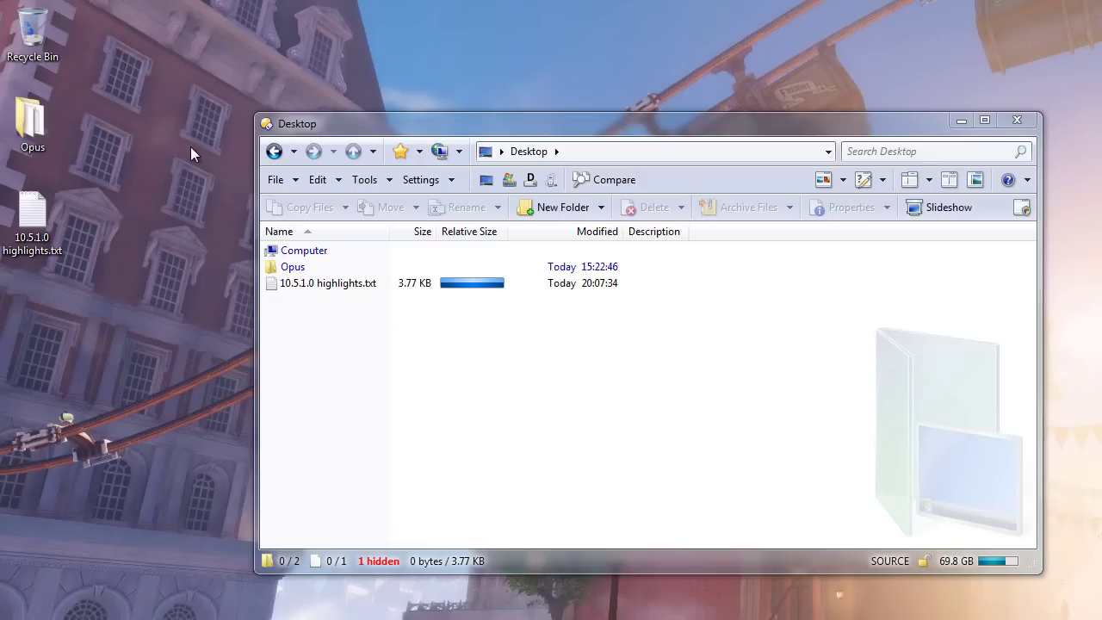
mouse_move(264, 5)
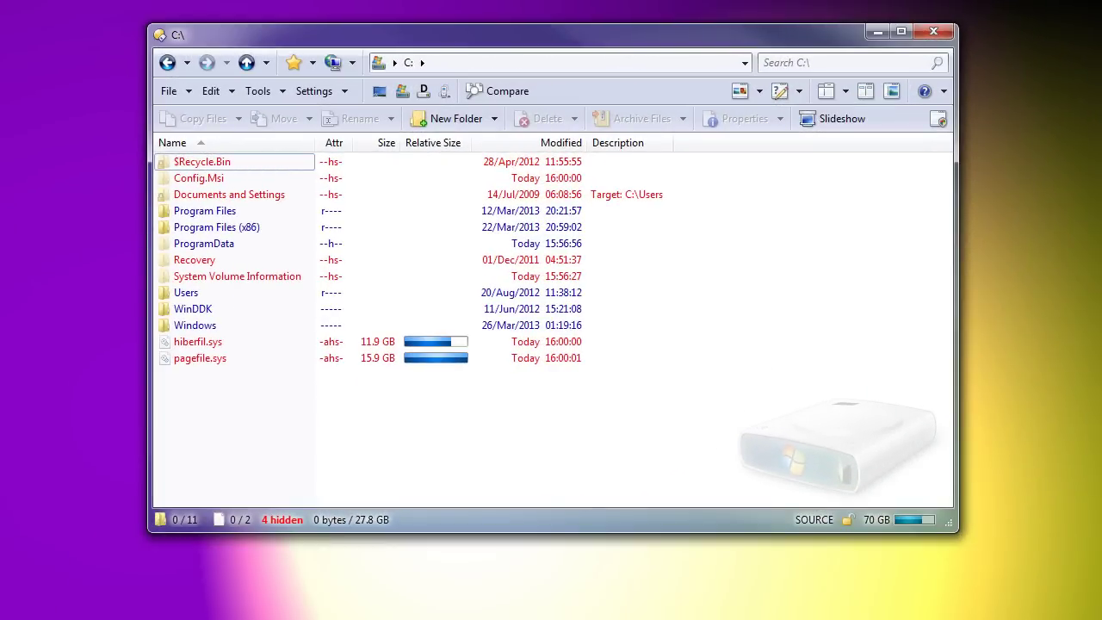
Open the list of folder option choices for drive C:.
click(798, 92)
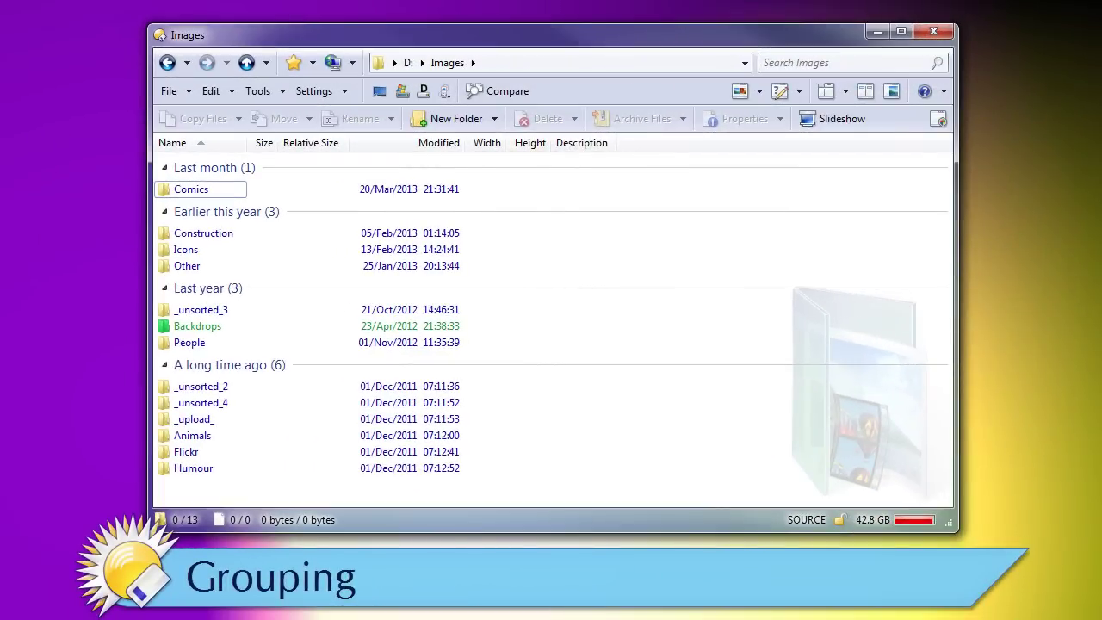
Collapse all groups other than "A long time ago" in the Images folder, and repeat this for "Earlier this year".
click(260, 365)
right_click(260, 365)
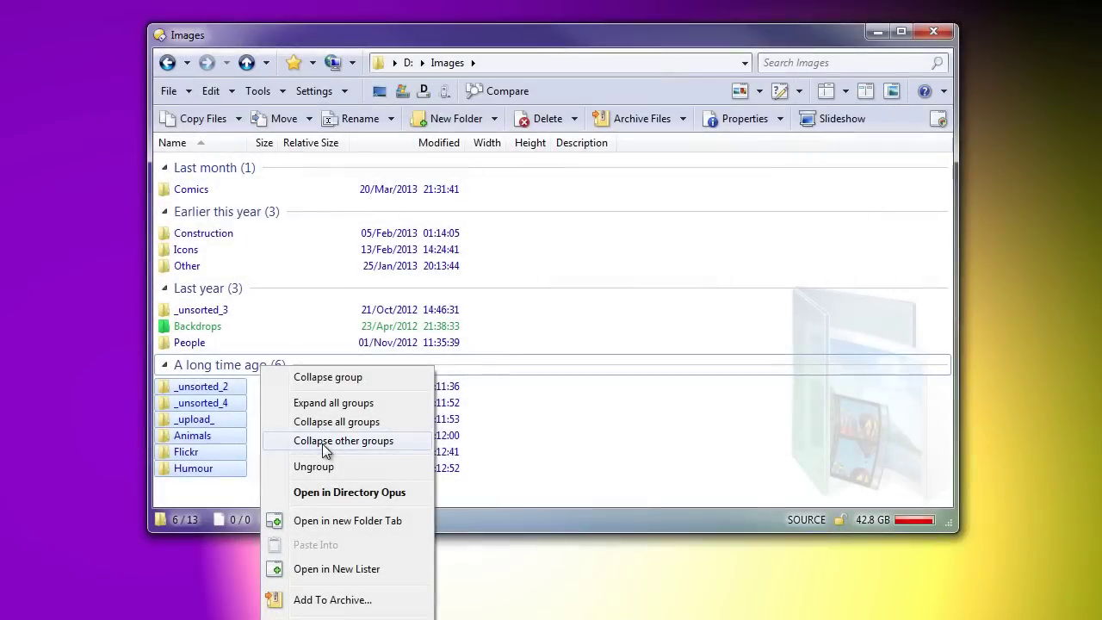
click(321, 443)
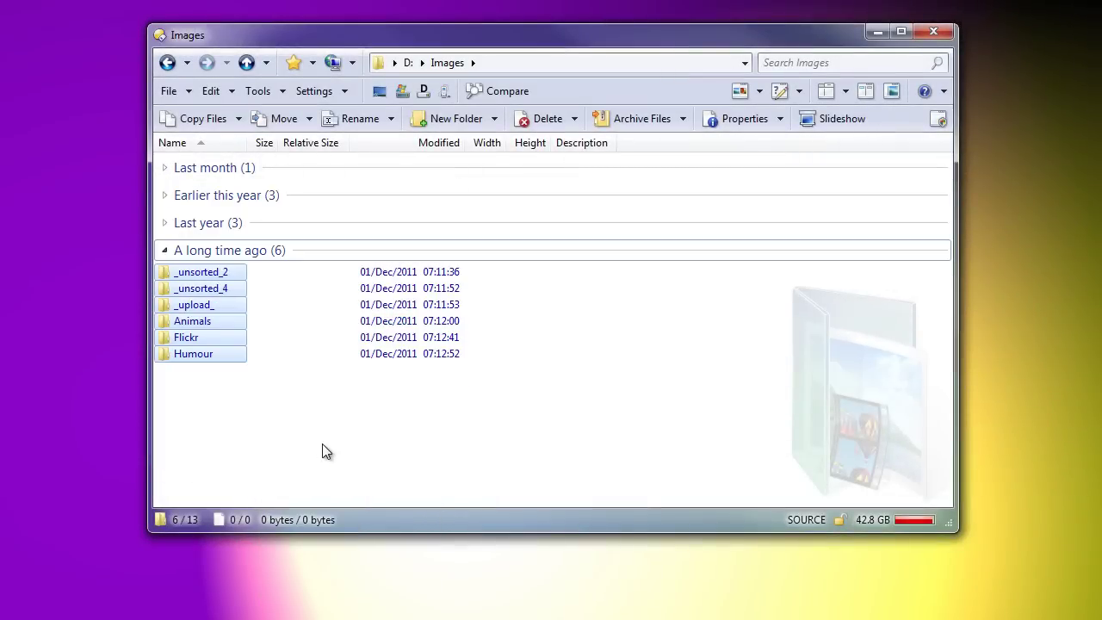
right_click(243, 195)
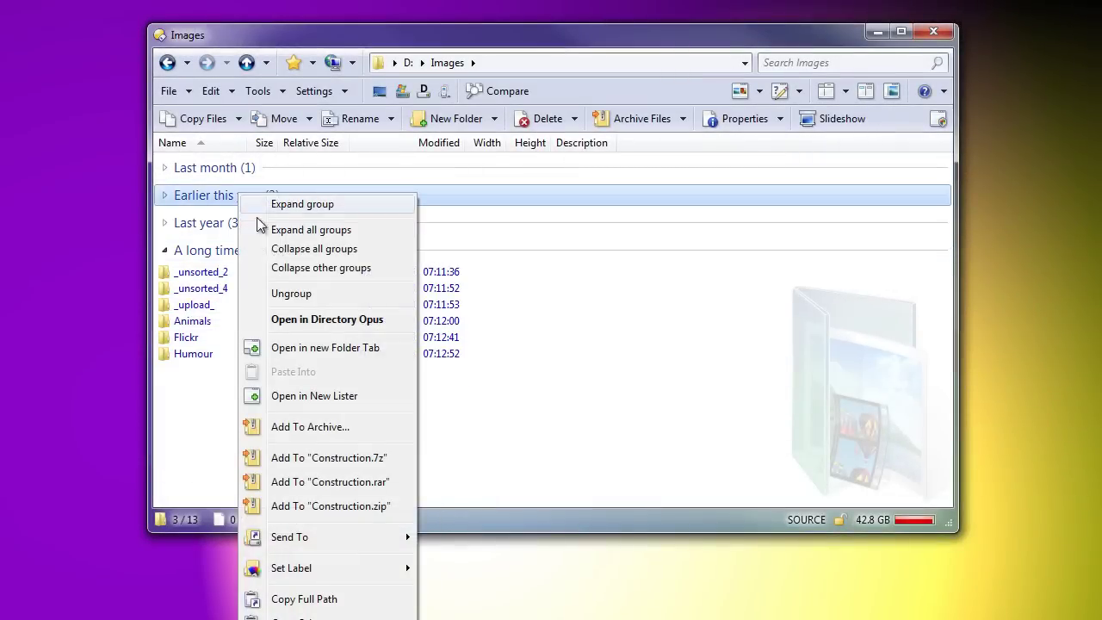
click(298, 268)
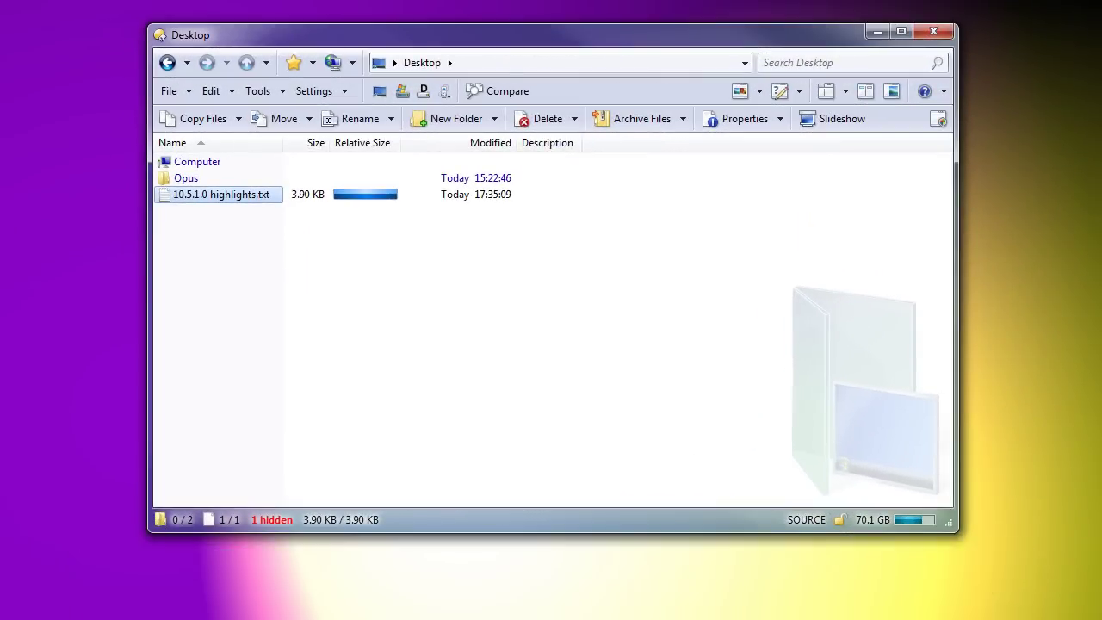
Show the actions available for the 10.5.1.0 highlights.txt file on the Desktop.
key(shift+F10)
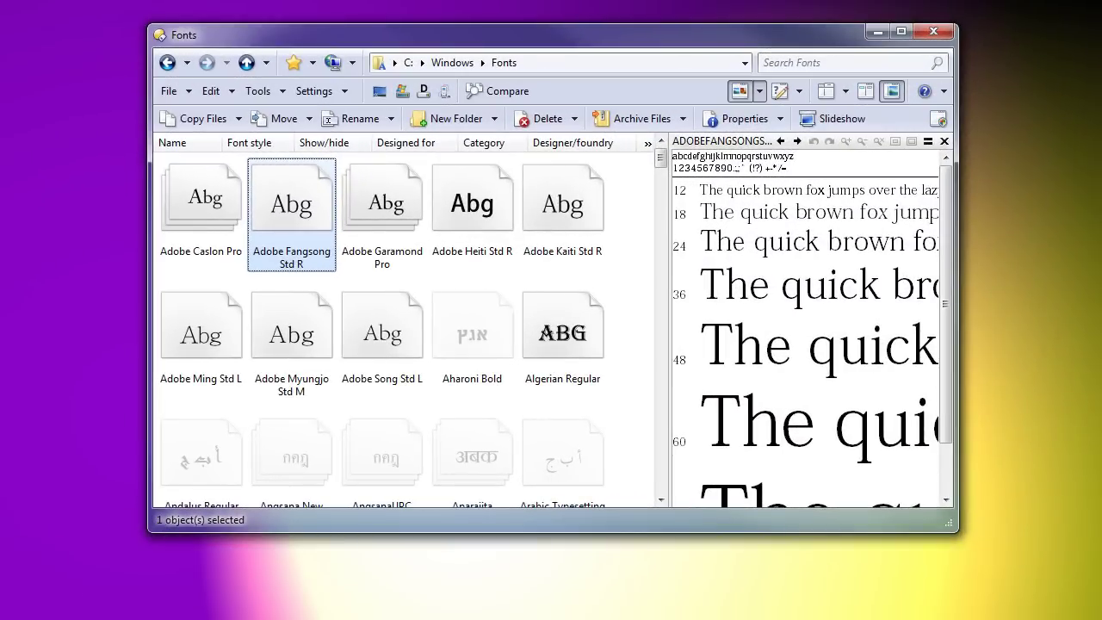
Browse the Fonts folder from Adobe Fangsong Std to Wingdings Regular and back up past Vijaya, examining the font previews.
key(Right)
key(Right)
key(End)
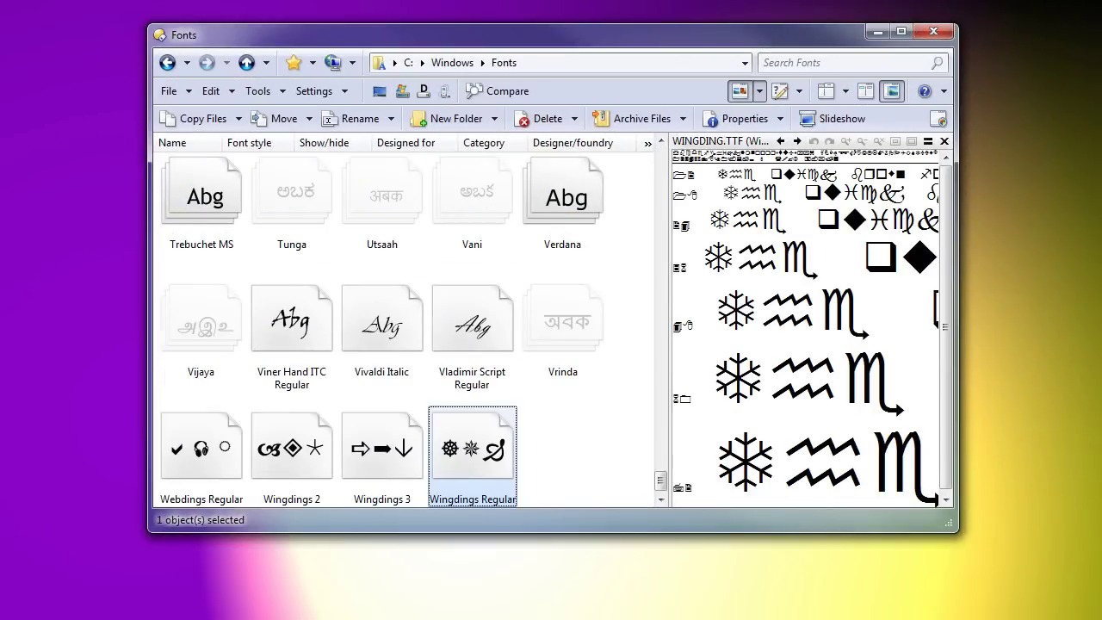
key(Left)
key(Left)
key(Left)
key(Up)
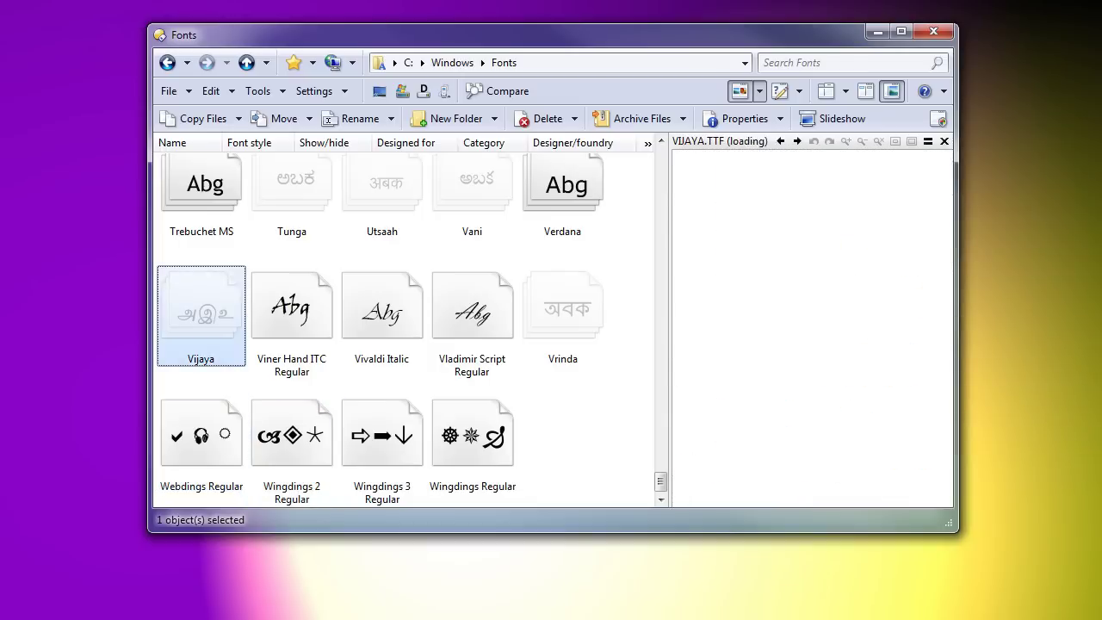
key(Up)
key(Up)
key(Up)
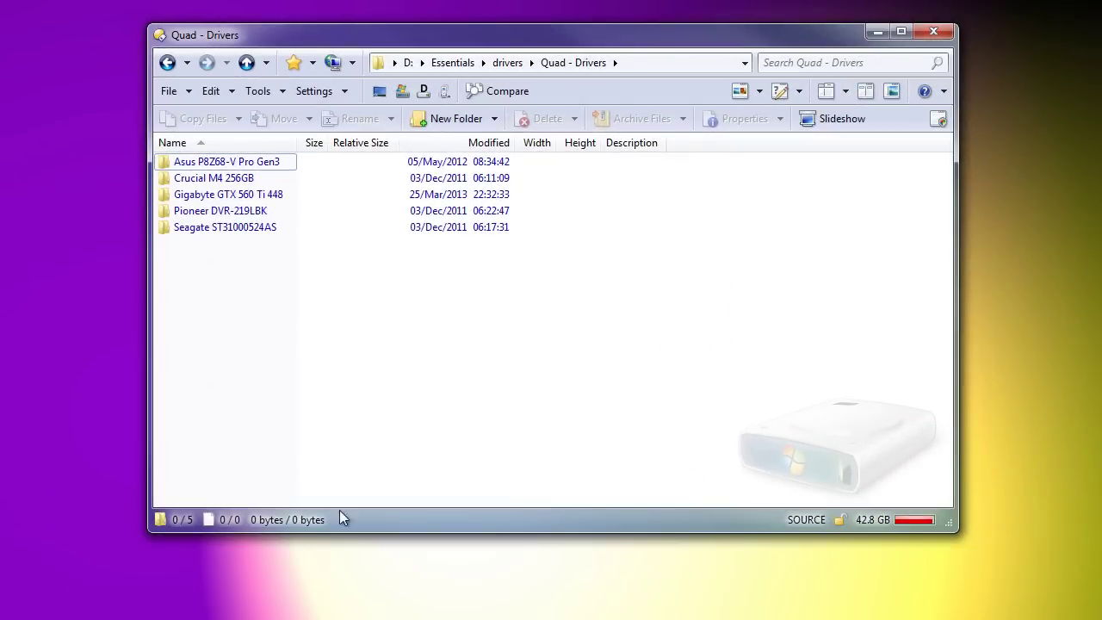
Start archiving the Gigabyte GTX 560 Ti 448 folder as ZIP and copy the archive's full path into Notepad.
click(262, 197)
click(627, 118)
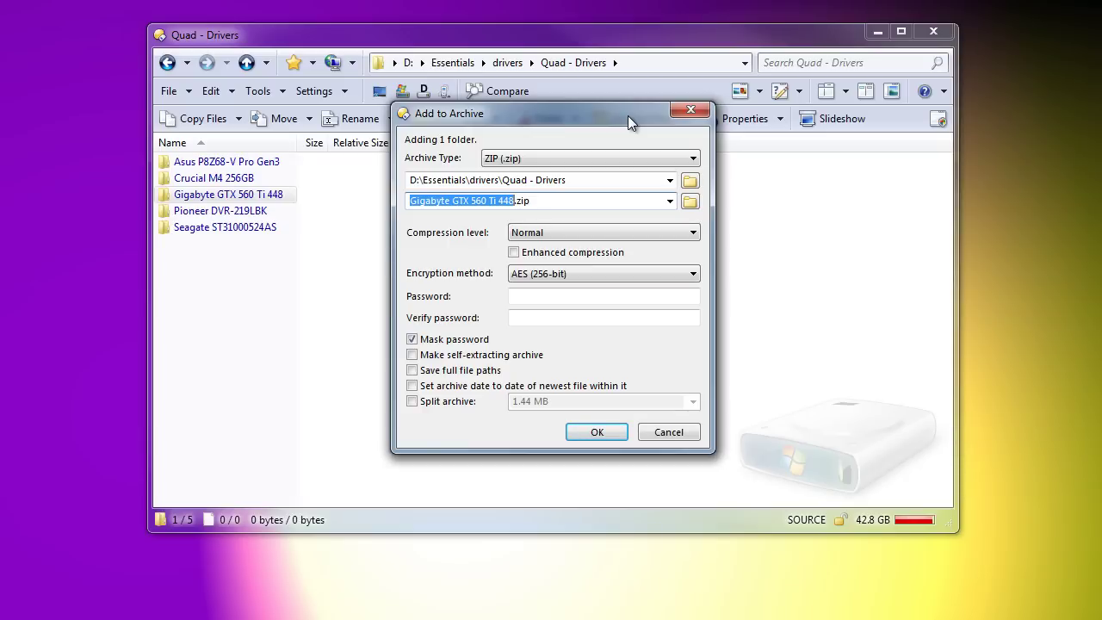
key(ctrl+shift+c)
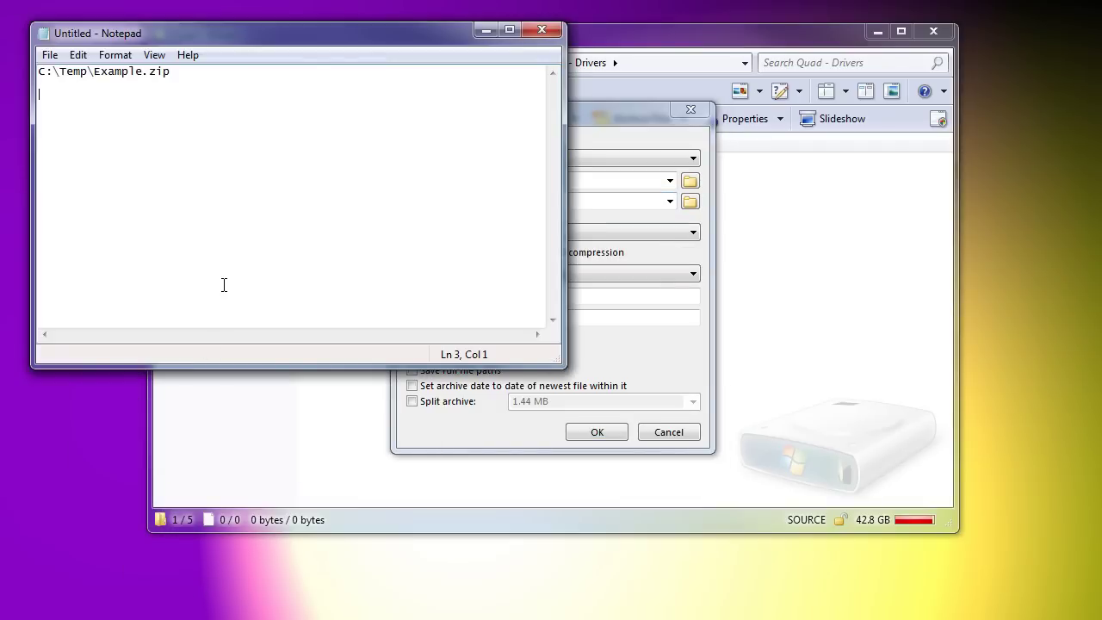
key(ctrl+v)
Copy the path C:\Temp\Example.zip from Notepad and paste it as the new archive's name.
key(ctrl+Home)
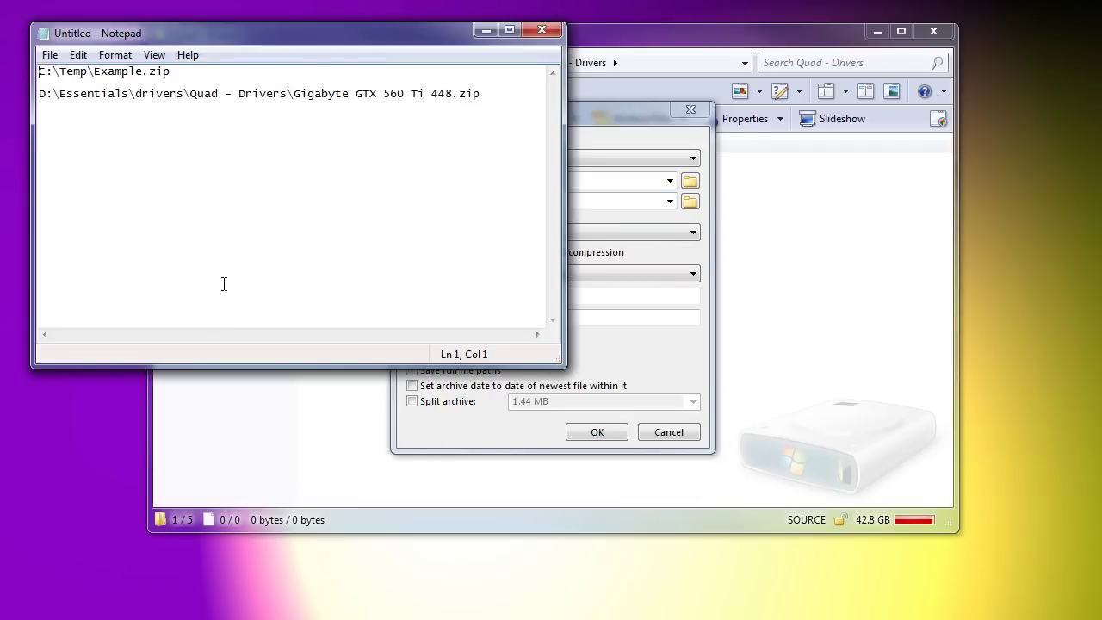
key(shift+End)
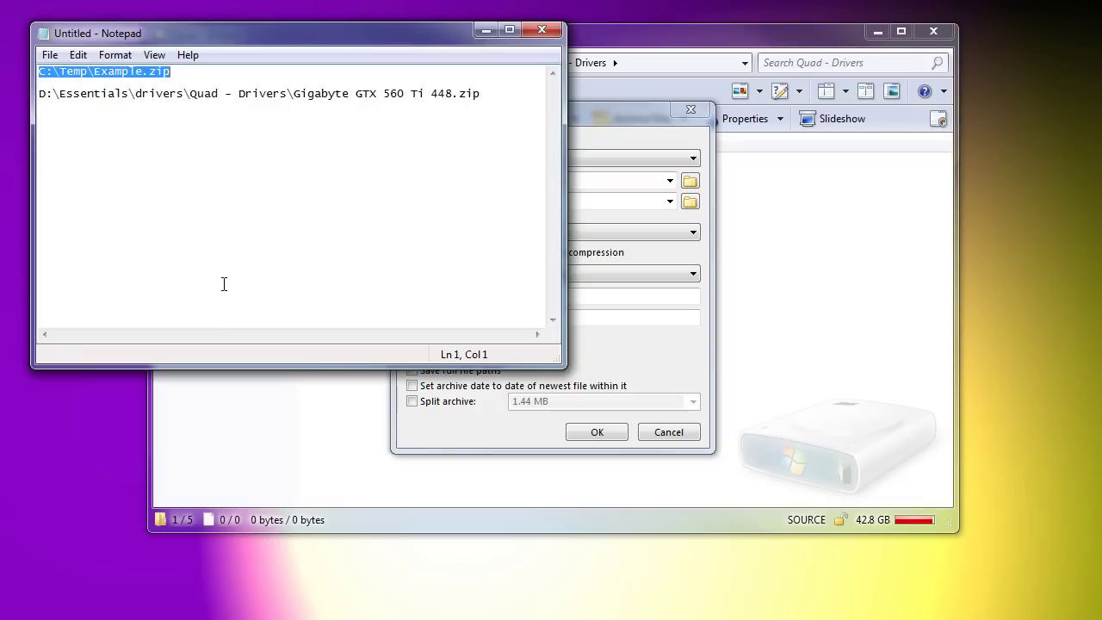
click(595, 115)
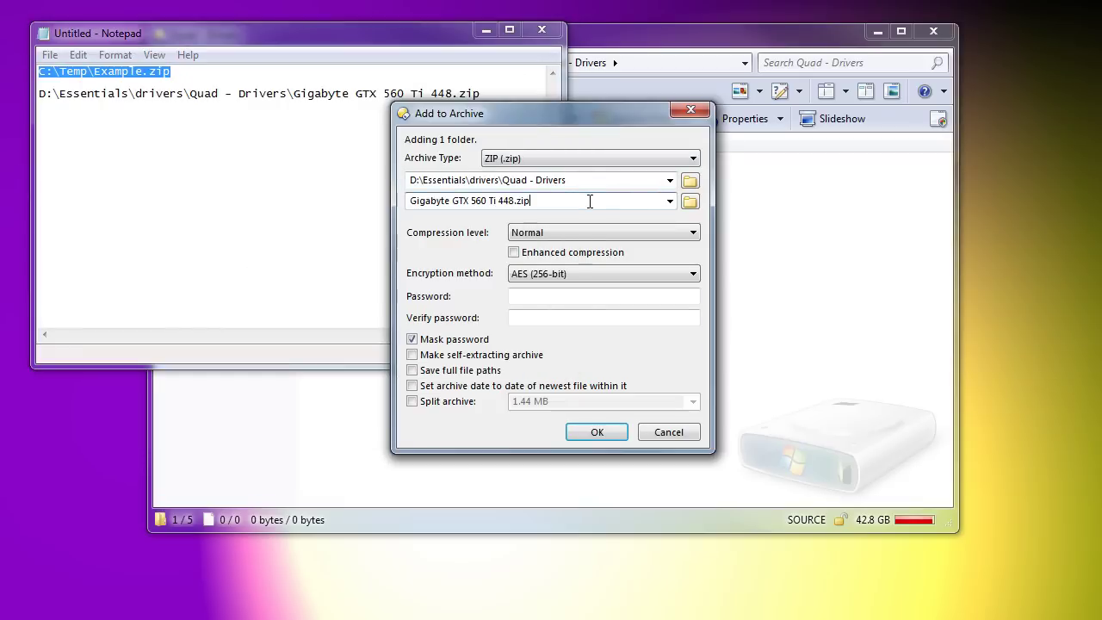
key(ctrl+v)
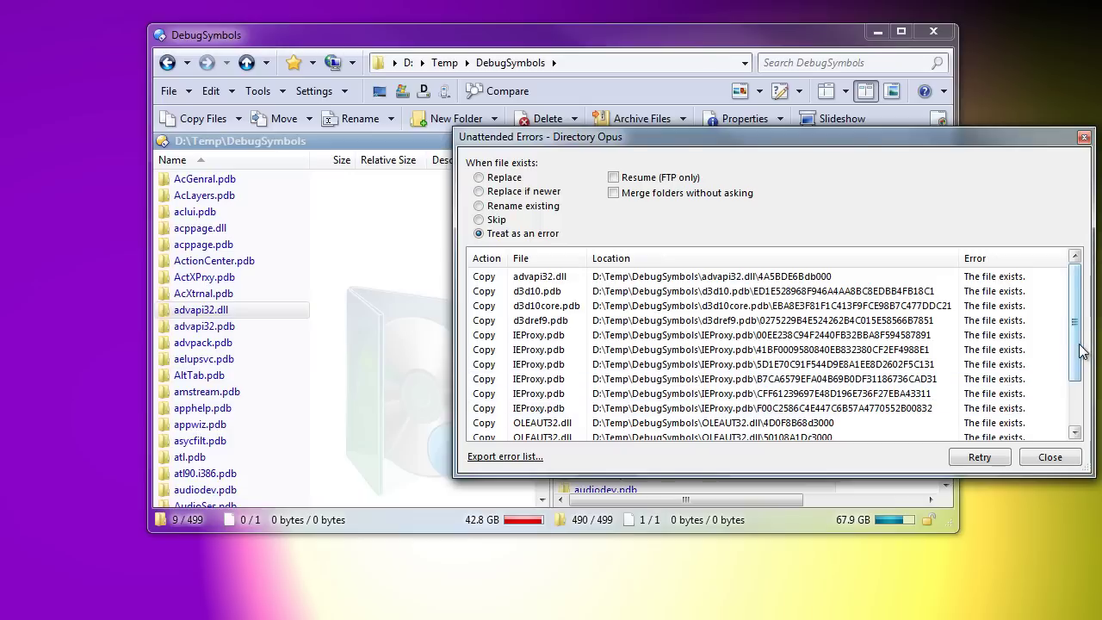
Review the list of unattended copy errors and export it to a file named errors.
scroll(1076, 379, down, 2)
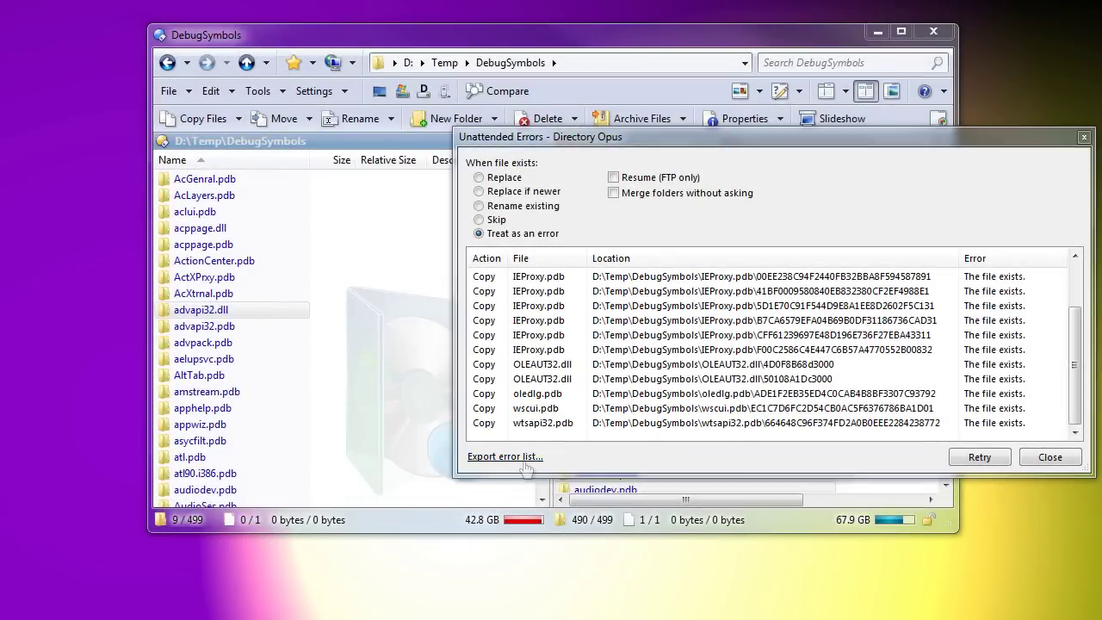
click(505, 457)
text(errors)
key(Return)
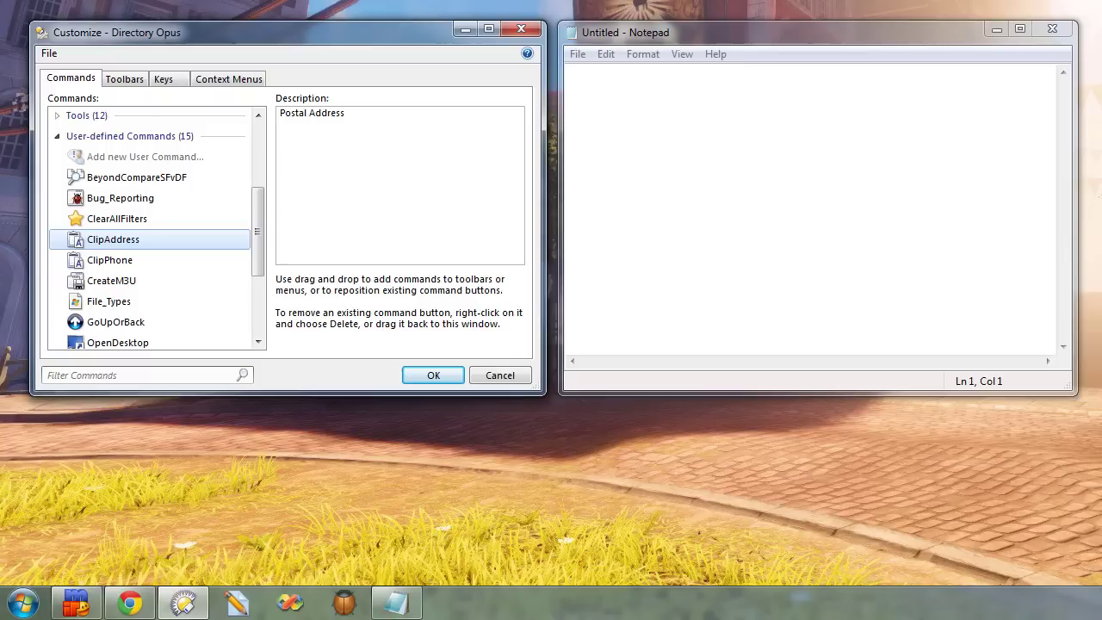
Examine the definition of the ClipAddress user command, and close the command editor and customization window.
double_click(214, 243)
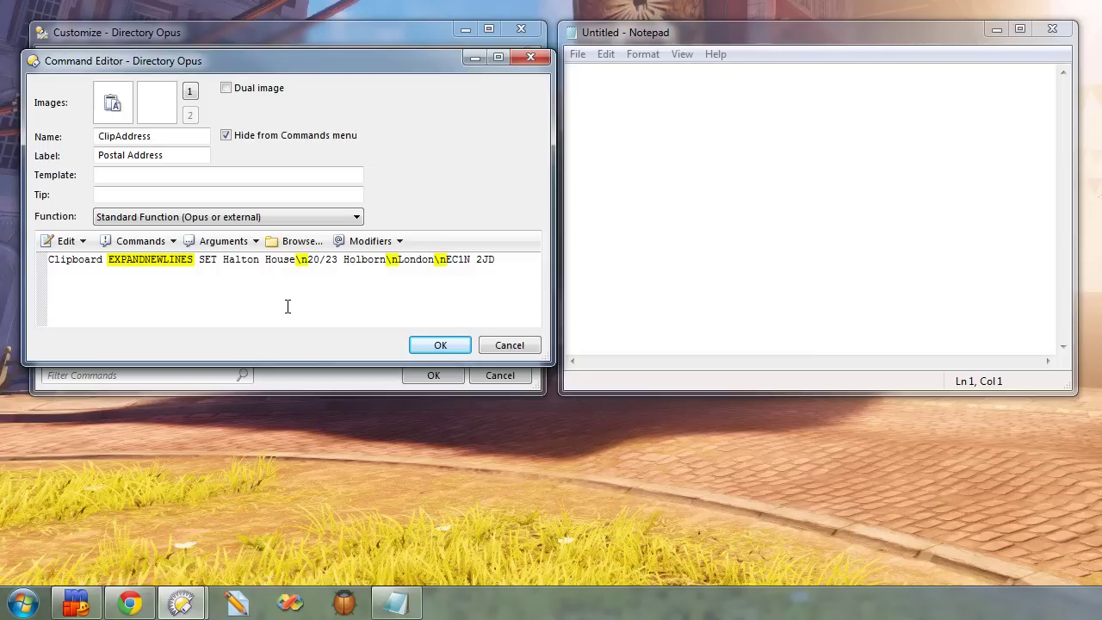
click(415, 344)
click(431, 375)
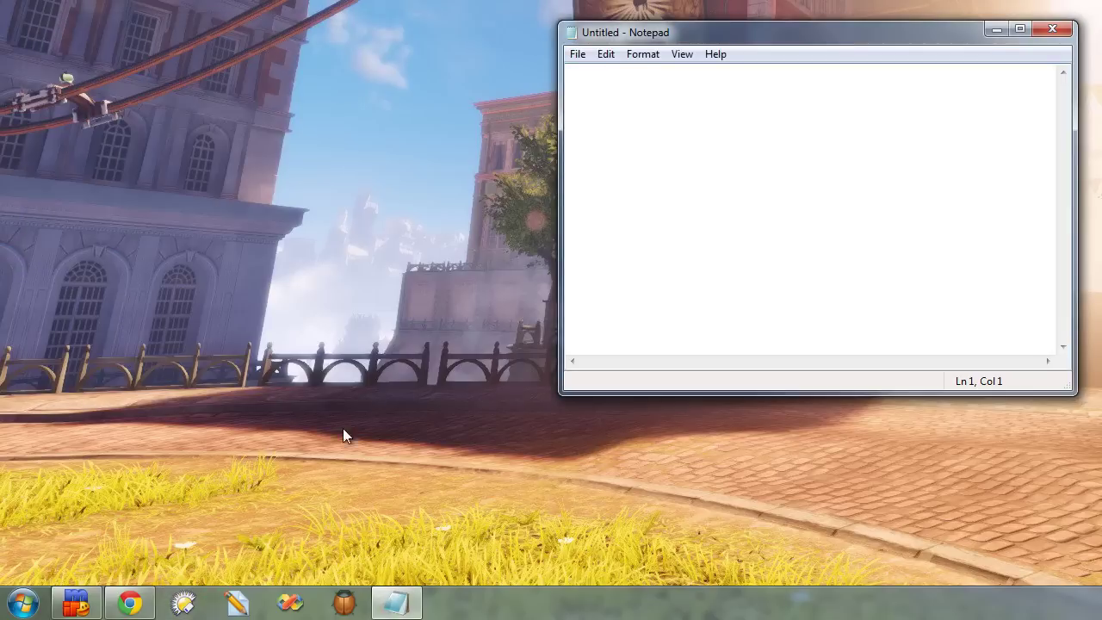
Run the Postal Address task from the Directory Opus taskbar jump list to copy the address to the clipboard.
right_click(185, 610)
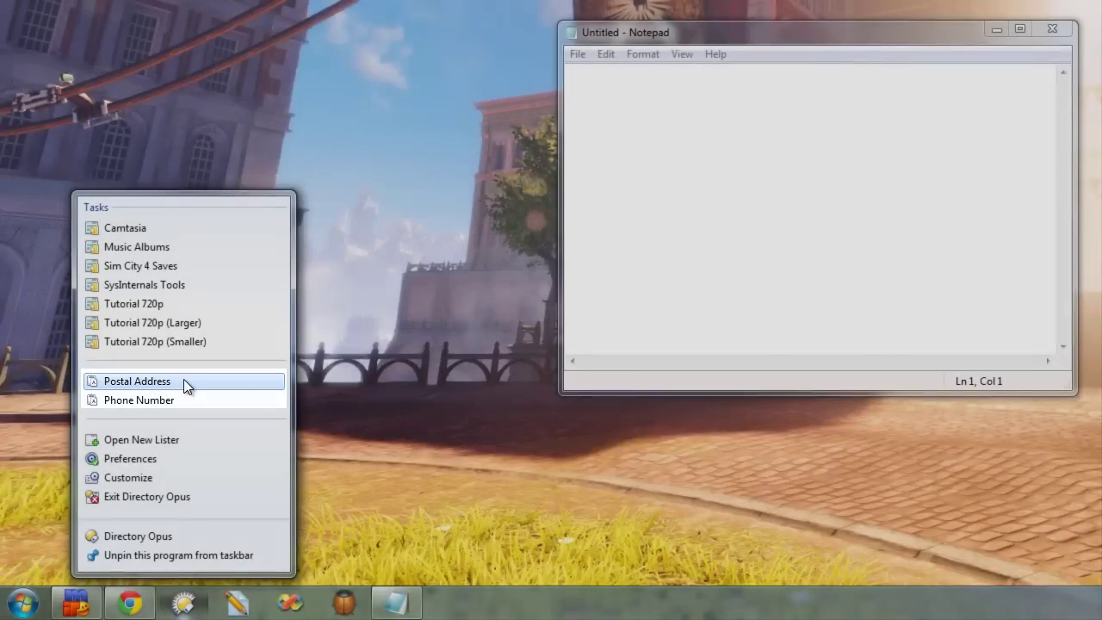
click(183, 381)
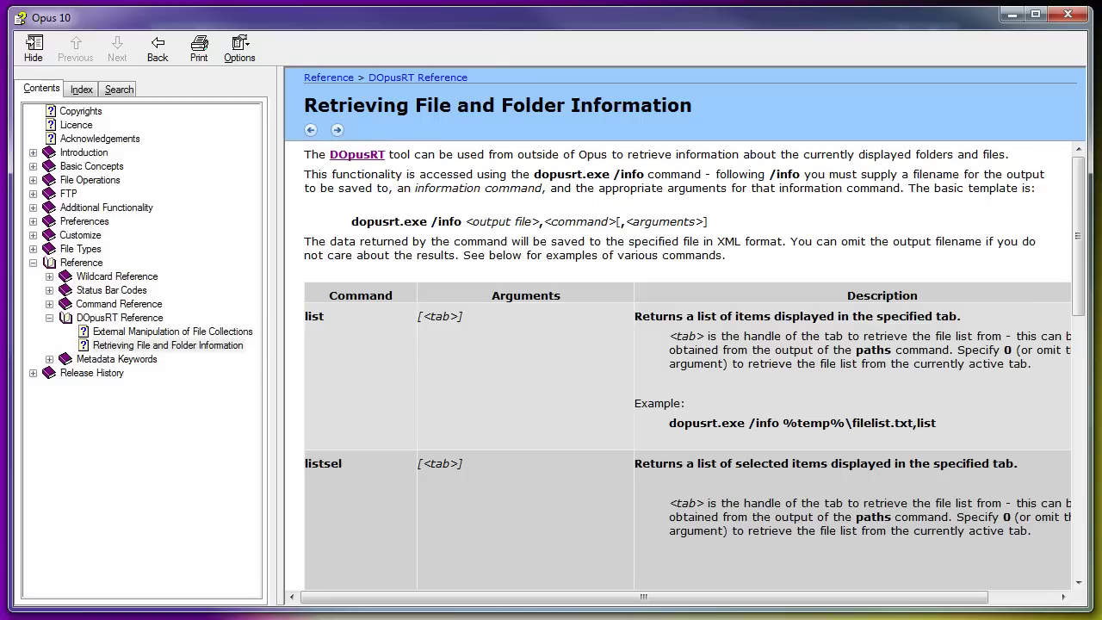
Read through the help page on retrieving file and folder information with DOpusRT.
drag(1082, 311, 1075, 574)
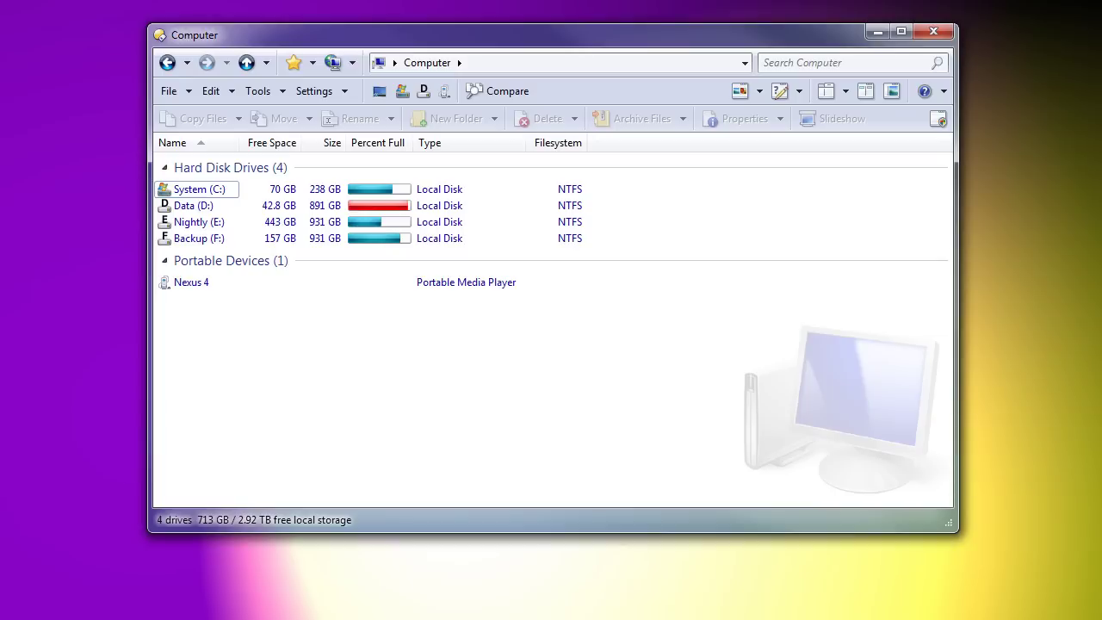
Go to the /dopusdata/Scripts folder using its alias path and select the More Stuff folder.
text(/dopusdata/)
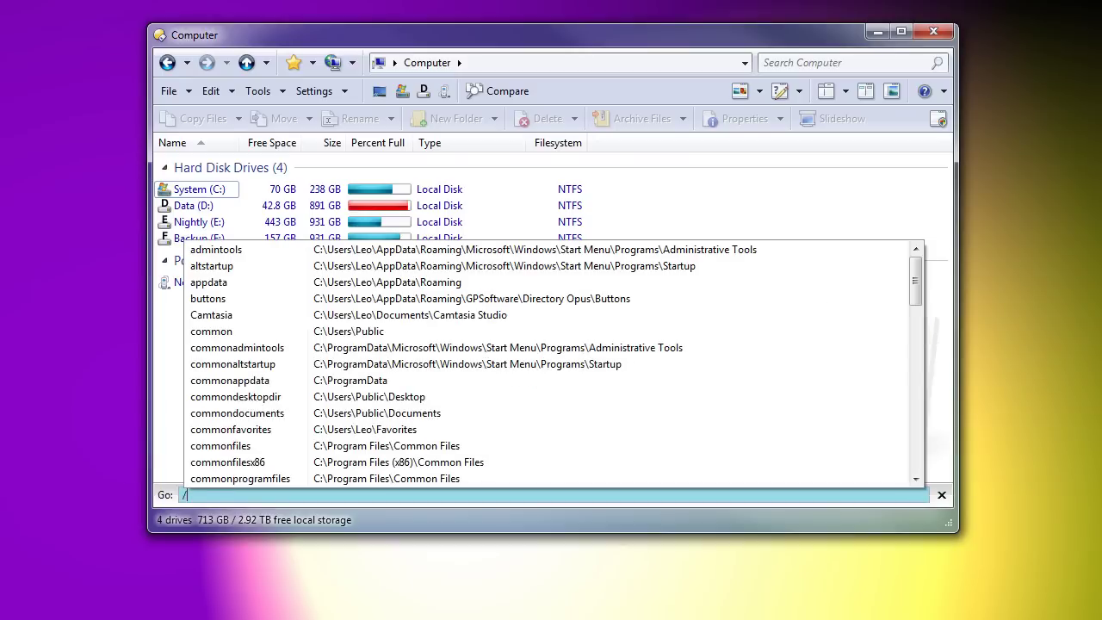
text(Scripts)
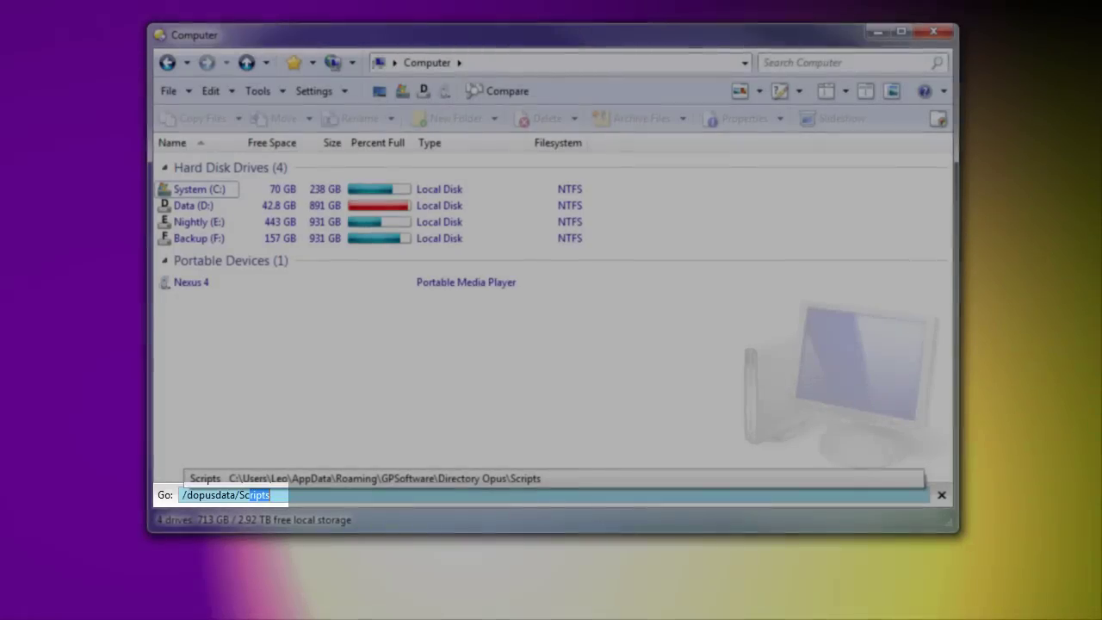
key(Return)
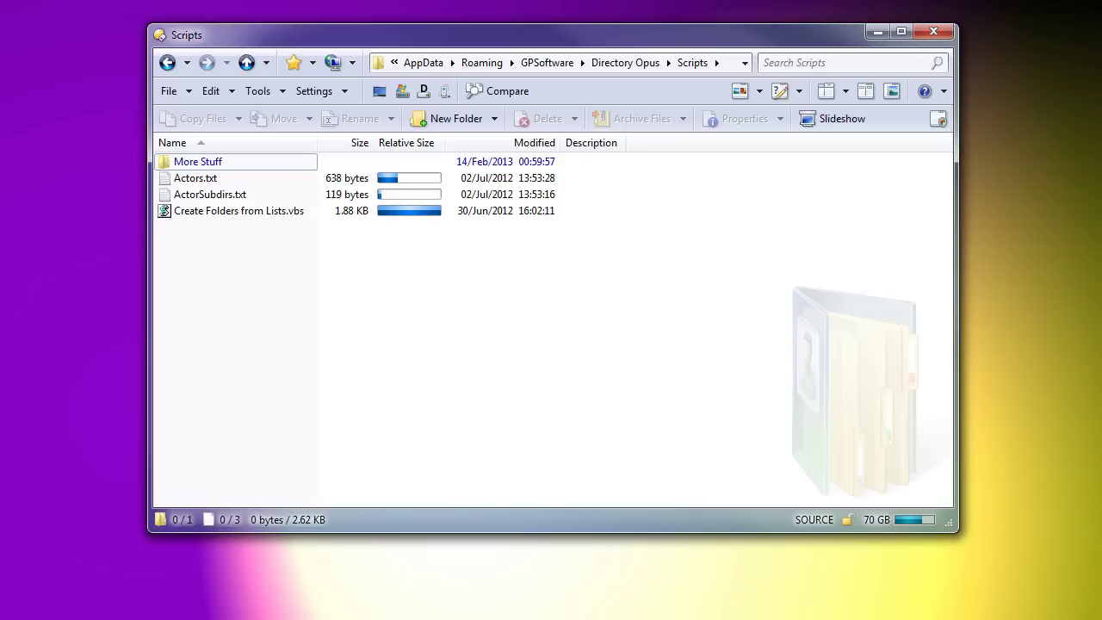
click(198, 161)
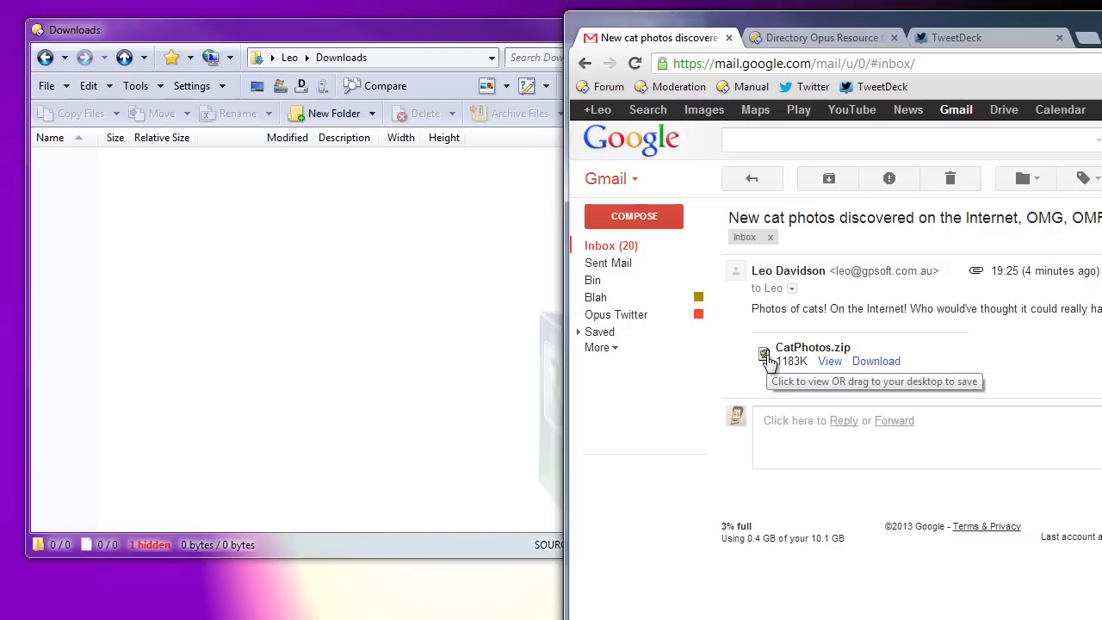
Save the CatPhotos.zip attachment from the Gmail message directly into the Downloads folder.
drag(766, 362, 230, 389)
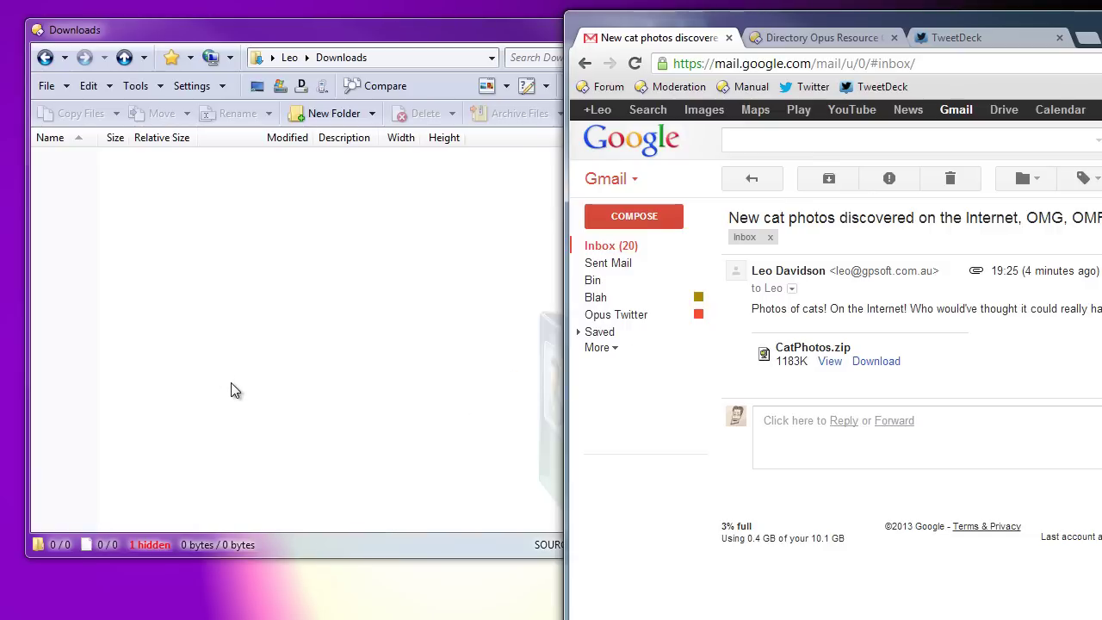